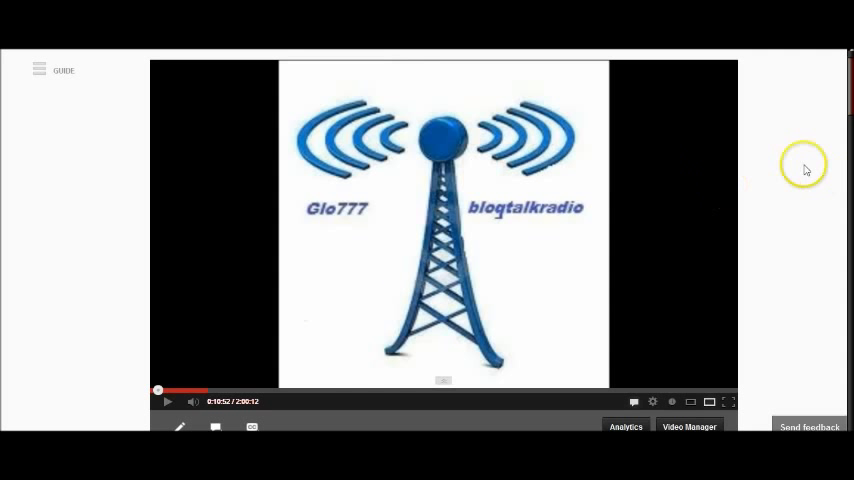
{"action": "scroll", "coordinate": [787, 176], "scroll_direction": "down", "scroll_amount": 2}
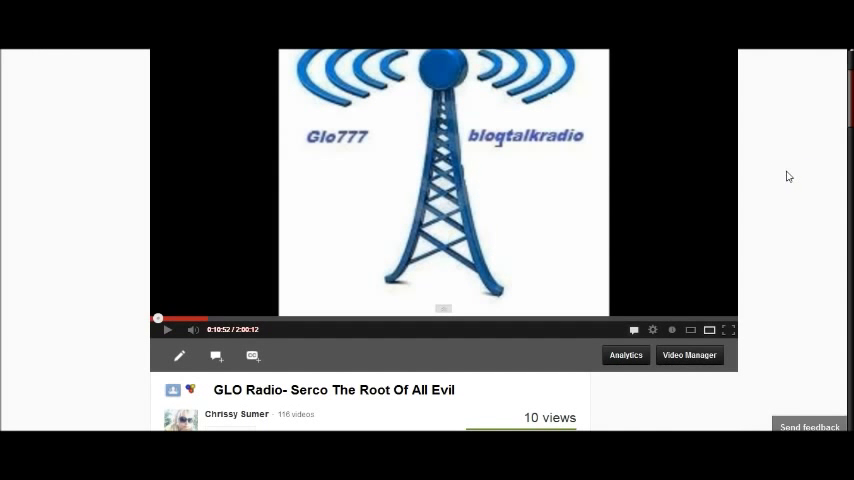
{"action": "scroll", "coordinate": [787, 176], "scroll_direction": "up", "scroll_amount": 3}
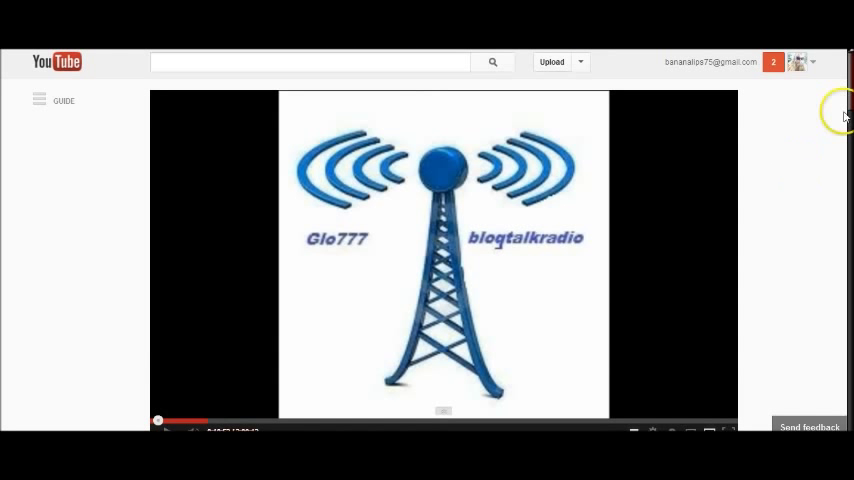
{"action": "left_click_drag", "start_coordinate": [845, 84], "coordinate": [849, 90]}
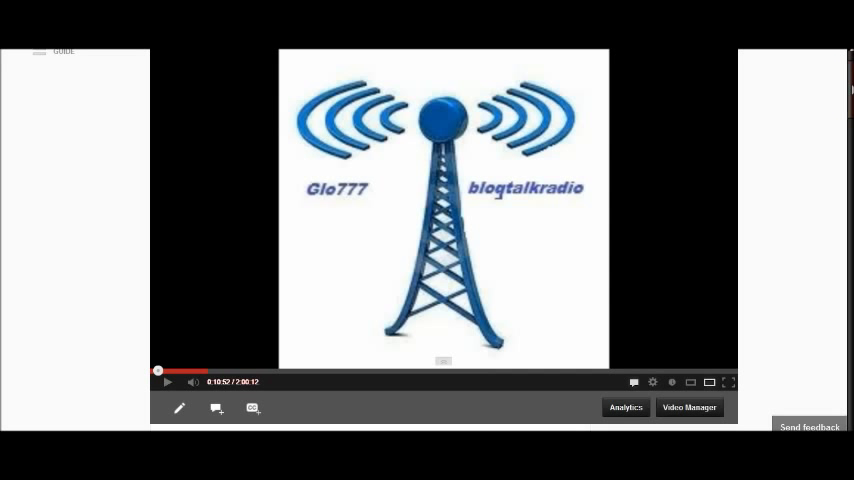
{"action": "scroll", "coordinate": [850, 90], "scroll_direction": "down", "scroll_amount": 1}
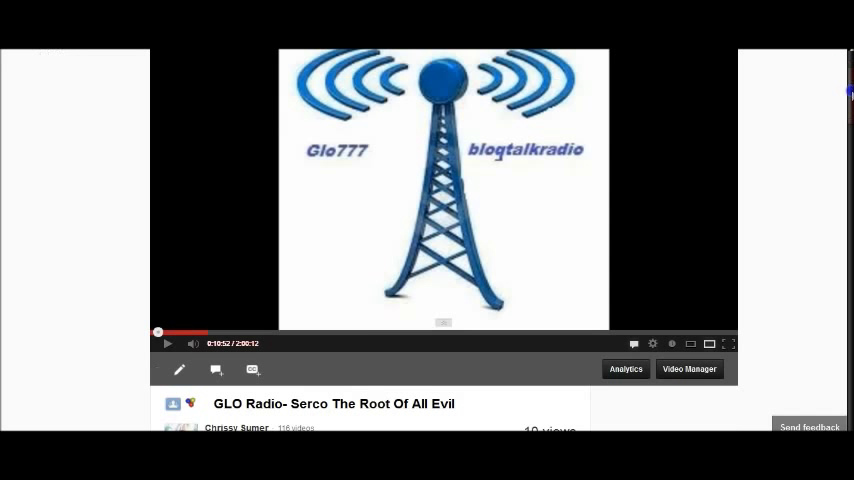
{"action": "scroll", "coordinate": [850, 90], "scroll_direction": "down", "scroll_amount": 1}
{"action": "scroll", "coordinate": [850, 91], "scroll_direction": "down", "scroll_amount": 1}
{"action": "scroll", "coordinate": [849, 93], "scroll_direction": "down", "scroll_amount": 1}
{"action": "scroll", "coordinate": [848, 85], "scroll_direction": "up", "scroll_amount": 4}
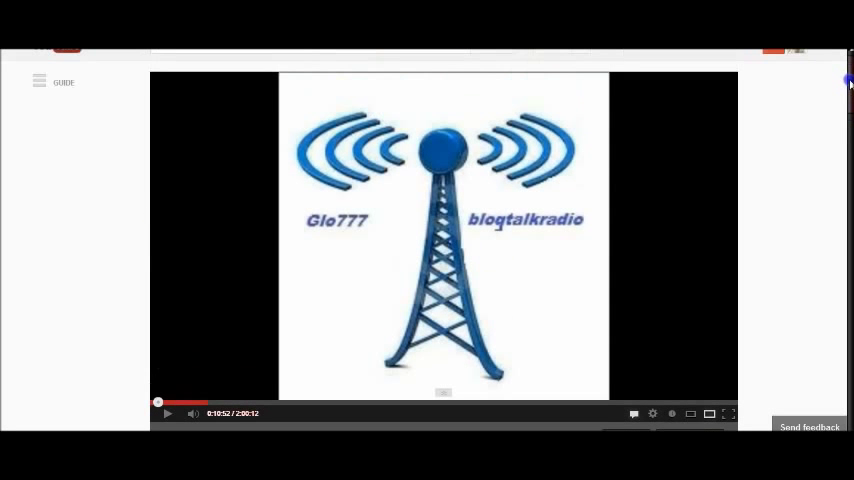
{"action": "scroll", "coordinate": [846, 90], "scroll_direction": "down", "scroll_amount": 2}
{"action": "scroll", "coordinate": [847, 95], "scroll_direction": "down", "scroll_amount": 1}
{"action": "scroll", "coordinate": [847, 98], "scroll_direction": "down", "scroll_amount": 1}
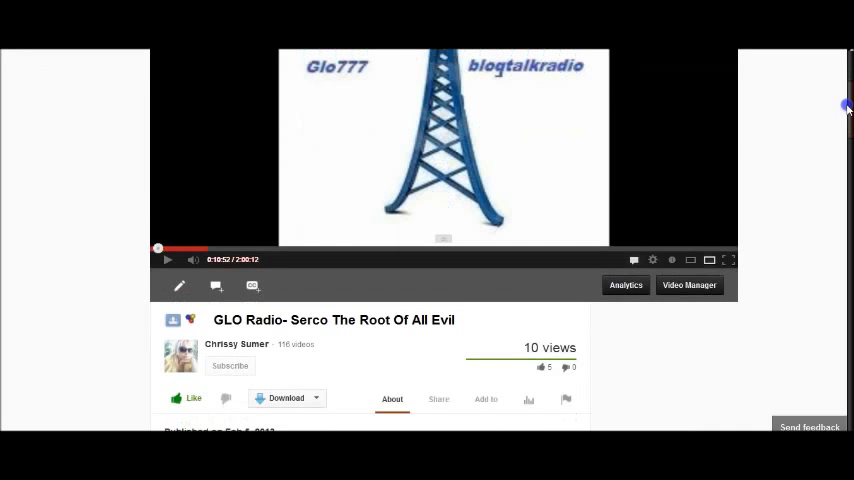
{"action": "scroll", "coordinate": [848, 110], "scroll_direction": "up", "scroll_amount": 2}
{"action": "scroll", "coordinate": [850, 95], "scroll_direction": "up", "scroll_amount": 1}
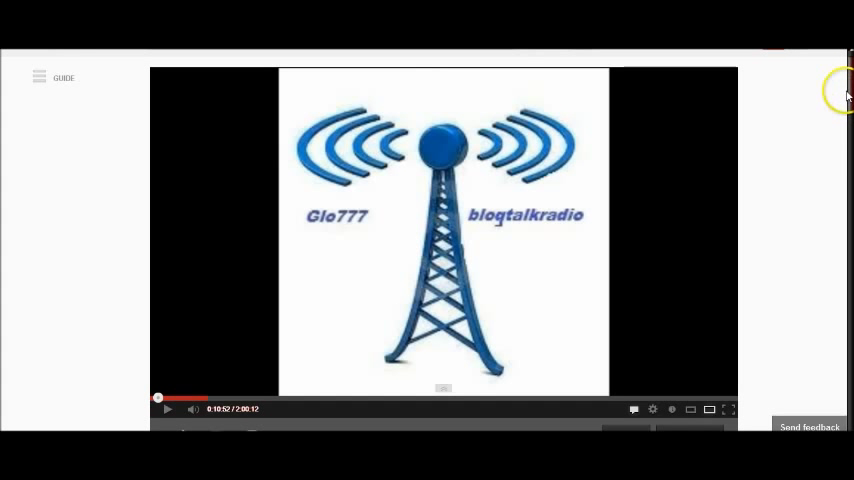
{"action": "left_click_drag", "start_coordinate": [848, 90], "coordinate": [848, 96]}
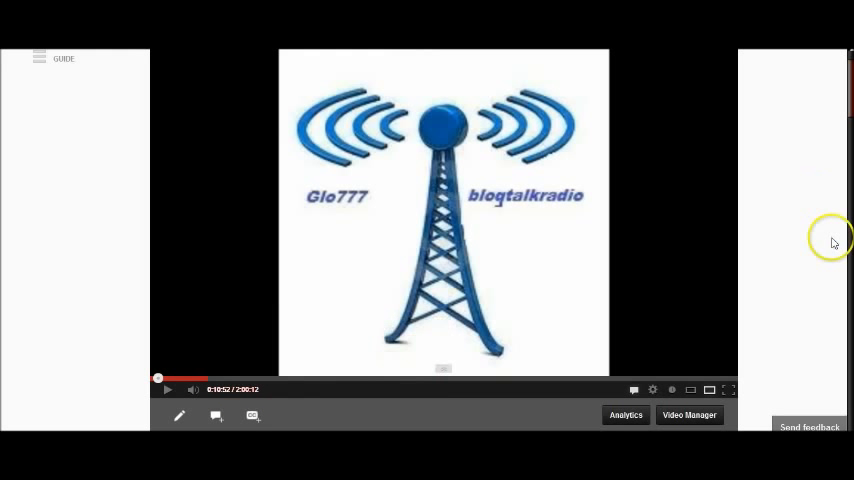
{"action": "left_click_drag", "start_coordinate": [846, 80], "coordinate": [846, 122]}
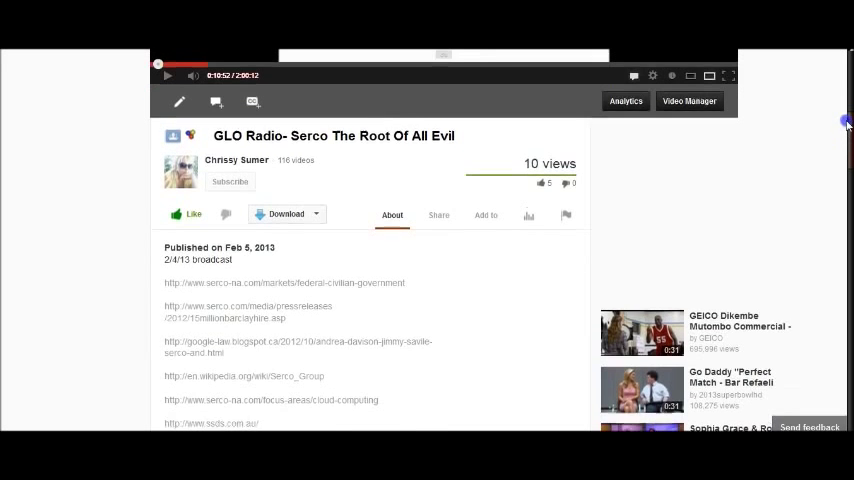
{"action": "left_click_drag", "start_coordinate": [846, 122], "coordinate": [848, 85]}
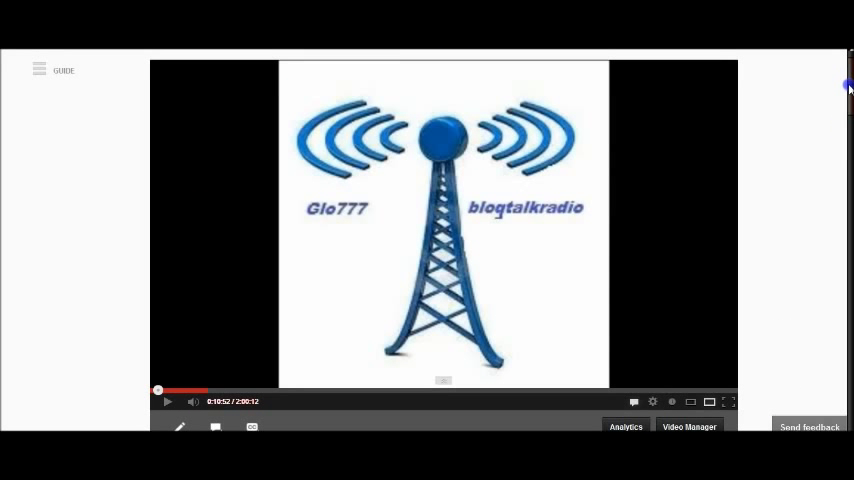
{"action": "left_click_drag", "start_coordinate": [850, 86], "coordinate": [842, 149]}
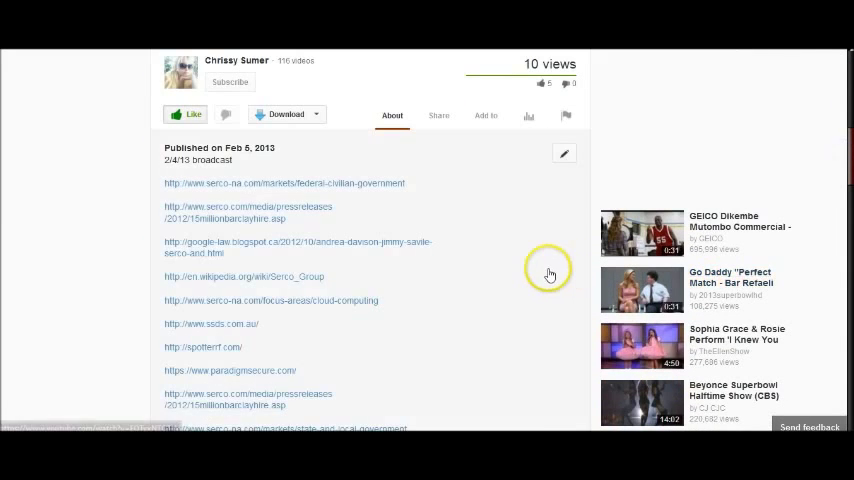
{"action": "scroll", "coordinate": [562, 272], "scroll_direction": "down", "scroll_amount": 1}
{"action": "scroll", "coordinate": [545, 275], "scroll_direction": "down", "scroll_amount": 1}
{"action": "scroll", "coordinate": [546, 278], "scroll_direction": "down", "scroll_amount": 2}
{"action": "scroll", "coordinate": [545, 278], "scroll_direction": "down", "scroll_amount": 2}
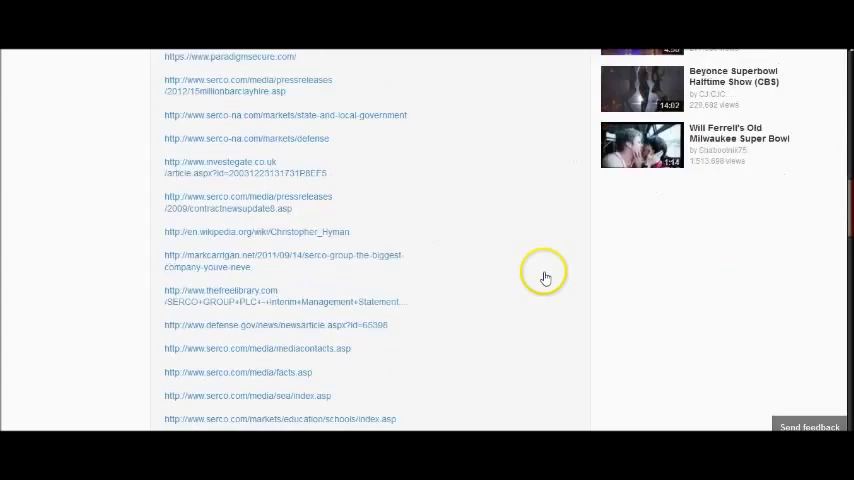
{"action": "scroll", "coordinate": [543, 279], "scroll_direction": "down", "scroll_amount": 1}
{"action": "scroll", "coordinate": [543, 279], "scroll_direction": "down", "scroll_amount": 2}
{"action": "scroll", "coordinate": [543, 280], "scroll_direction": "down", "scroll_amount": 1}
{"action": "scroll", "coordinate": [543, 280], "scroll_direction": "down", "scroll_amount": 1}
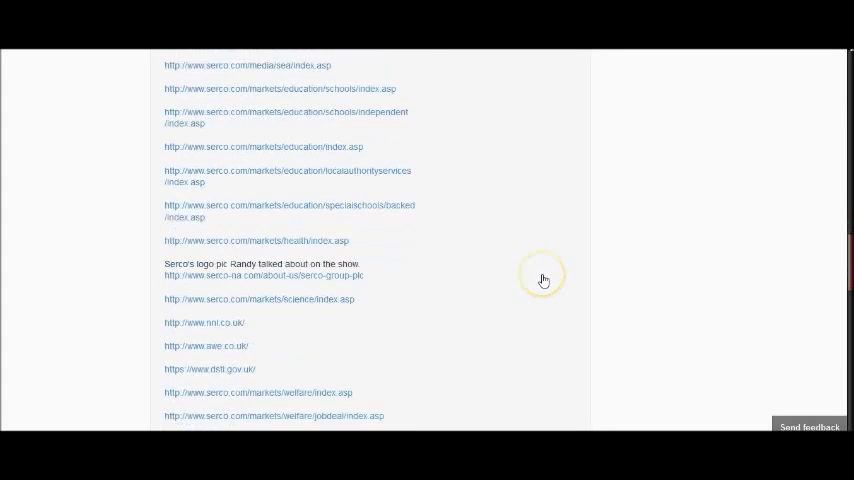
{"action": "scroll", "coordinate": [543, 281], "scroll_direction": "down", "scroll_amount": 2}
{"action": "scroll", "coordinate": [543, 282], "scroll_direction": "down", "scroll_amount": 1}
{"action": "scroll", "coordinate": [543, 282], "scroll_direction": "down", "scroll_amount": 1}
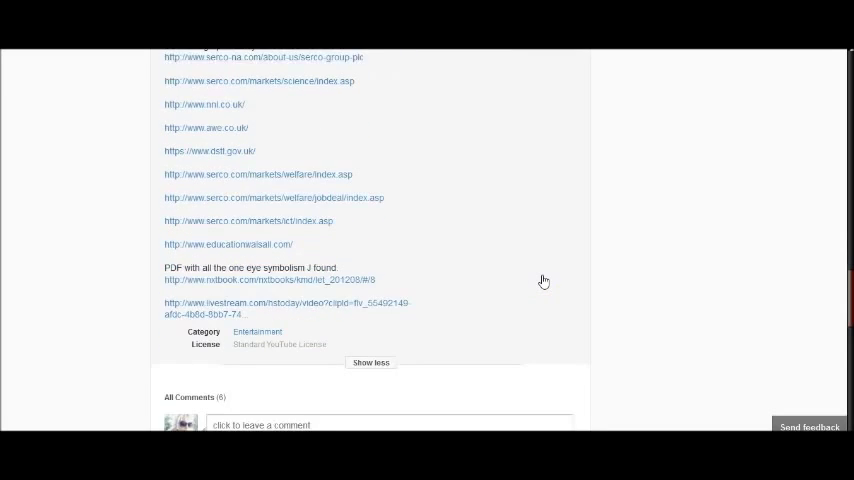
{"action": "scroll", "coordinate": [543, 282], "scroll_direction": "up", "scroll_amount": 3}
{"action": "scroll", "coordinate": [542, 282], "scroll_direction": "up", "scroll_amount": 3}
{"action": "scroll", "coordinate": [541, 283], "scroll_direction": "up", "scroll_amount": 2}
{"action": "scroll", "coordinate": [542, 283], "scroll_direction": "up", "scroll_amount": 3}
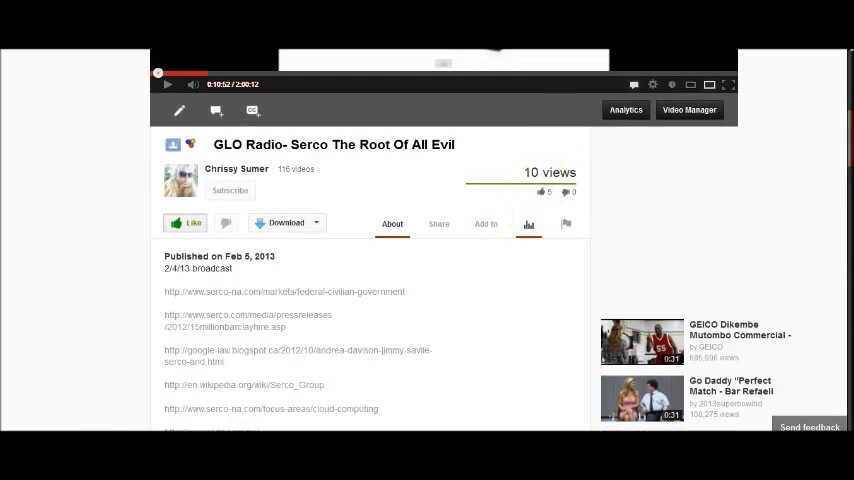
{"action": "scroll", "coordinate": [537, 211], "scroll_direction": "up", "scroll_amount": 1}
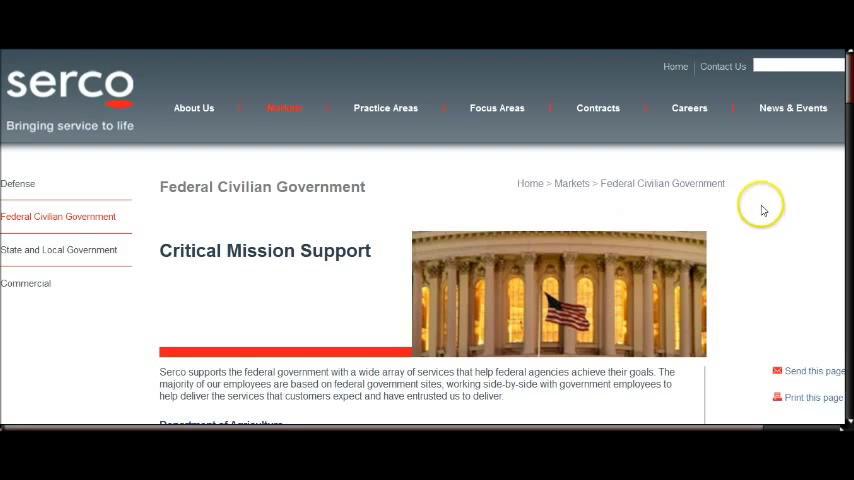
{"action": "scroll", "coordinate": [705, 265], "scroll_direction": "down", "scroll_amount": 1}
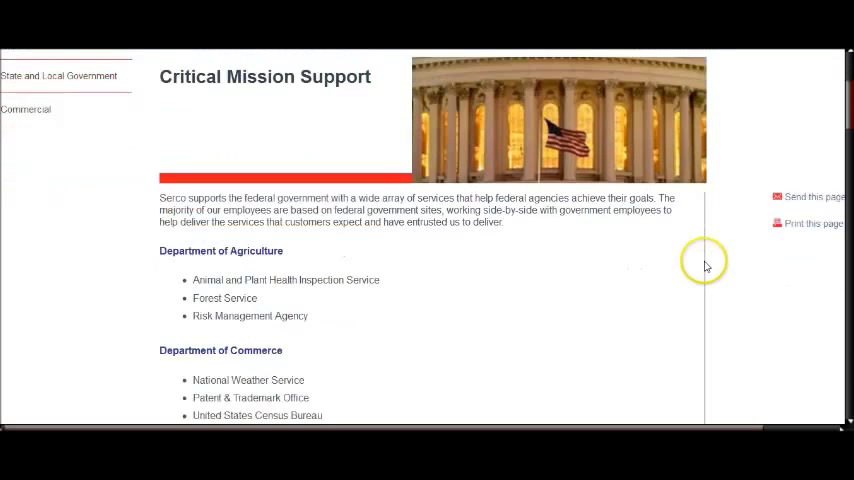
{"action": "scroll", "coordinate": [667, 262], "scroll_direction": "down", "scroll_amount": 1}
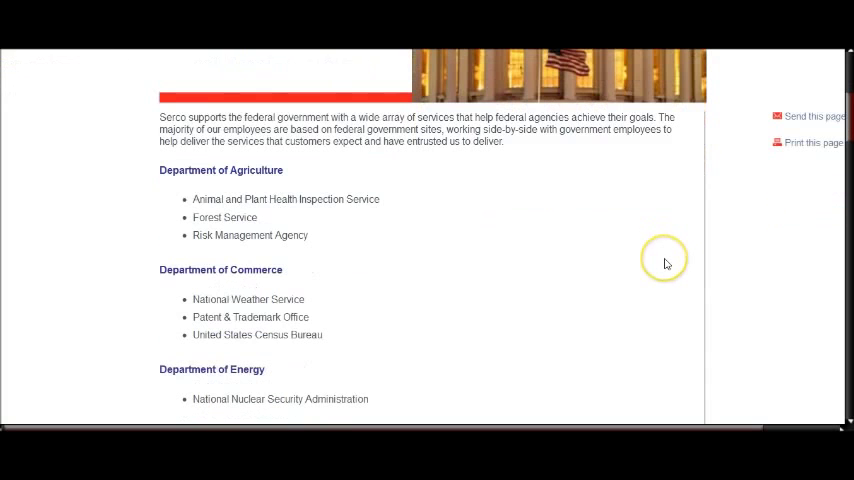
{"action": "scroll", "coordinate": [655, 268], "scroll_direction": "up", "scroll_amount": 3}
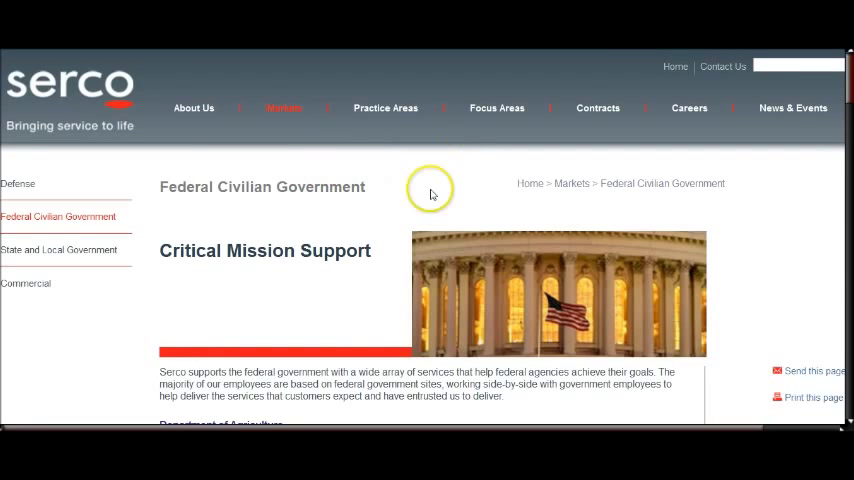
{"action": "scroll", "coordinate": [430, 194], "scroll_direction": "down", "scroll_amount": 1}
{"action": "scroll", "coordinate": [430, 194], "scroll_direction": "down", "scroll_amount": 1}
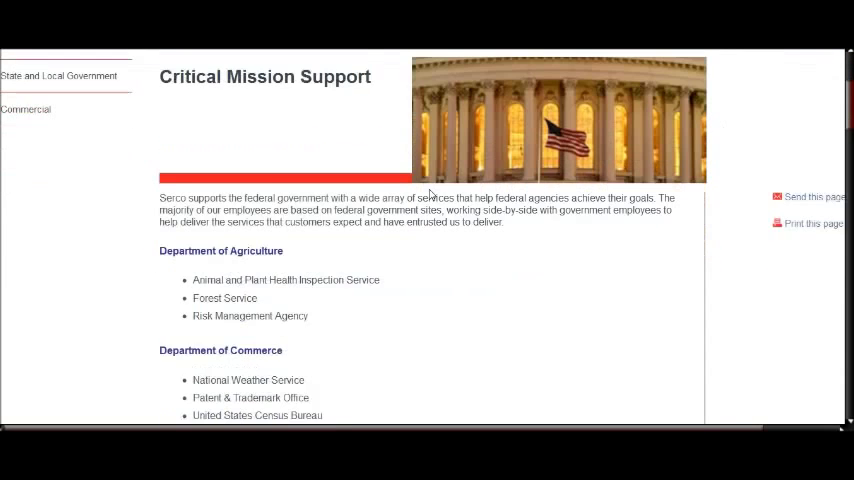
{"action": "scroll", "coordinate": [430, 194], "scroll_direction": "down", "scroll_amount": 1}
{"action": "scroll", "coordinate": [430, 190], "scroll_direction": "up", "scroll_amount": 1}
{"action": "scroll", "coordinate": [431, 181], "scroll_direction": "up", "scroll_amount": 2}
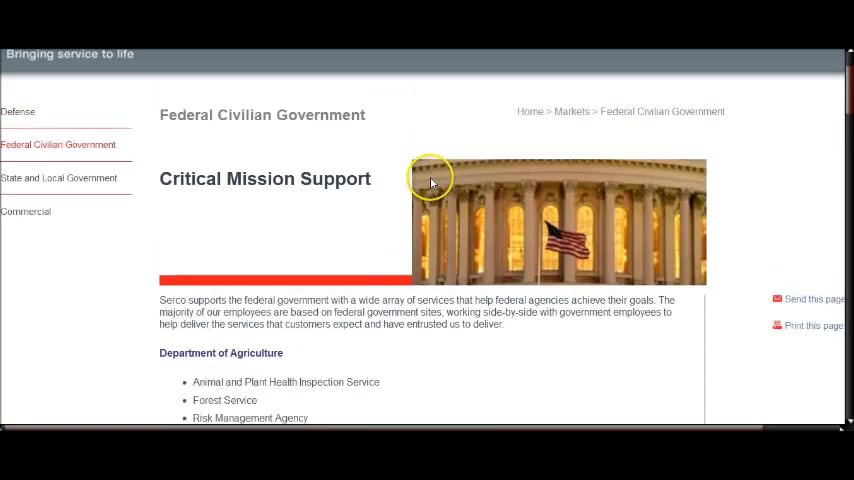
{"action": "left_click_drag", "start_coordinate": [363, 186], "coordinate": [160, 190]}
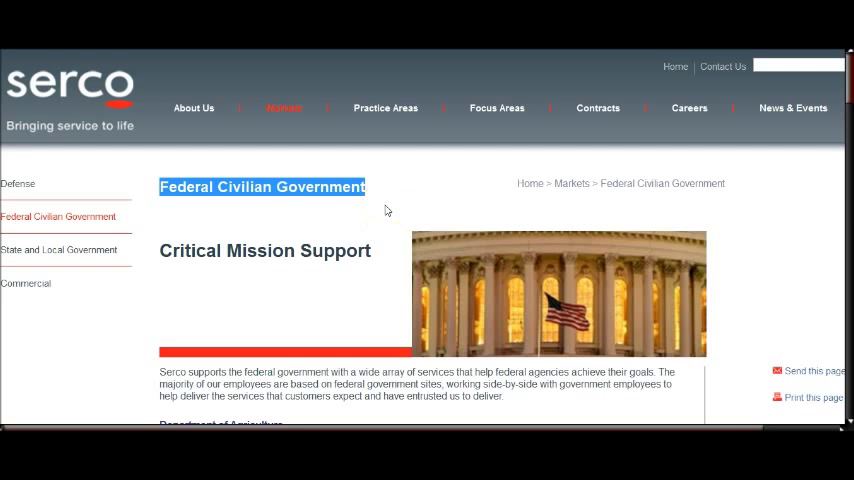
{"action": "scroll", "coordinate": [387, 210], "scroll_direction": "down", "scroll_amount": 2}
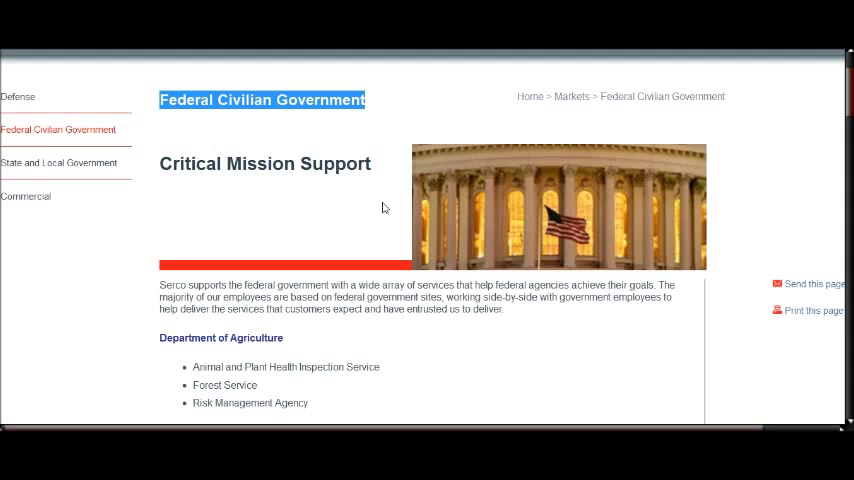
{"action": "left_click", "coordinate": [382, 205]}
{"action": "scroll", "coordinate": [384, 206], "scroll_direction": "up", "scroll_amount": 2}
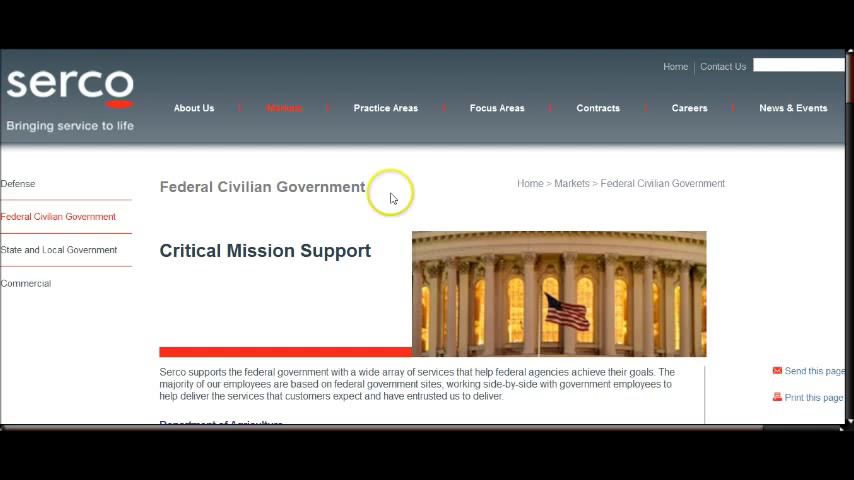
{"action": "scroll", "coordinate": [385, 193], "scroll_direction": "down", "scroll_amount": 2}
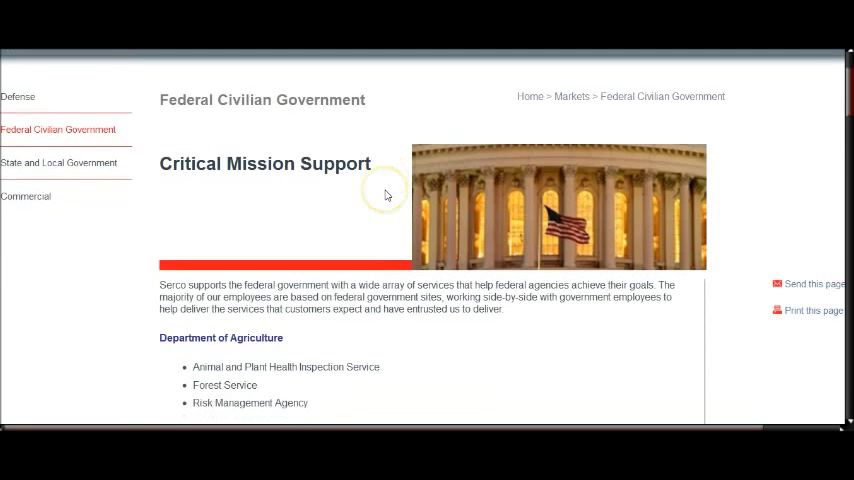
{"action": "scroll", "coordinate": [385, 193], "scroll_direction": "up", "scroll_amount": 2}
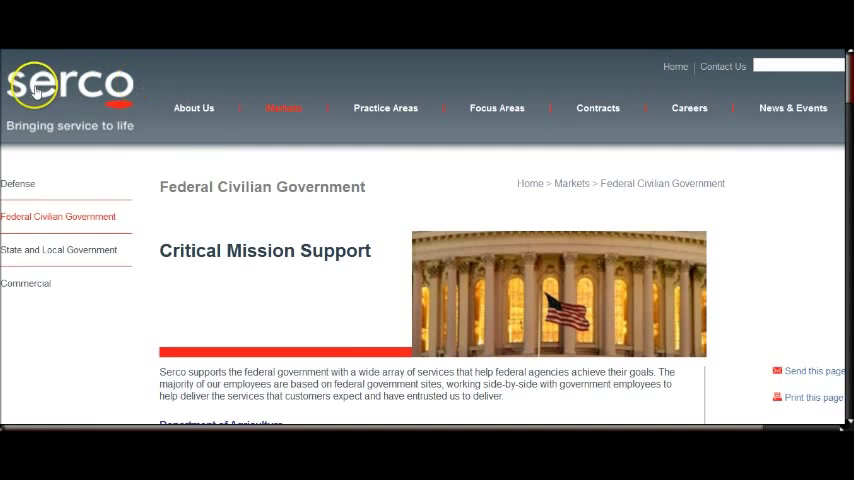
{"action": "scroll", "coordinate": [437, 213], "scroll_direction": "down", "scroll_amount": 2}
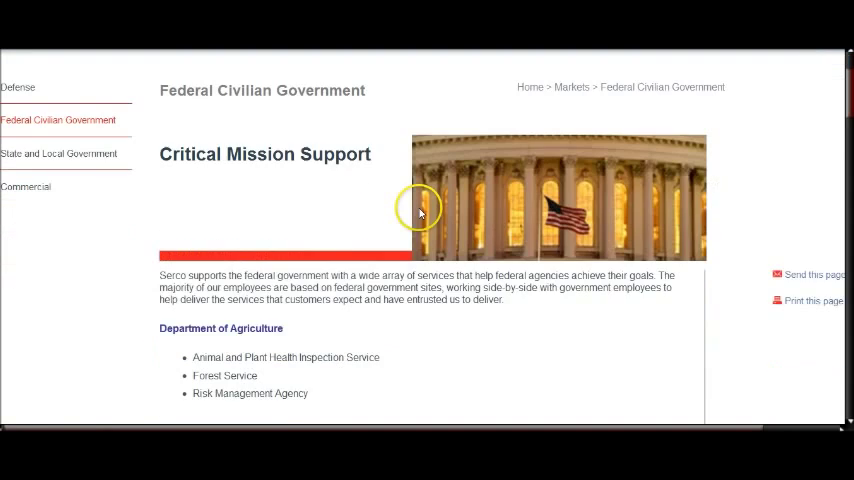
{"action": "scroll", "coordinate": [417, 206], "scroll_direction": "down", "scroll_amount": 2}
{"action": "scroll", "coordinate": [463, 235], "scroll_direction": "down", "scroll_amount": 1}
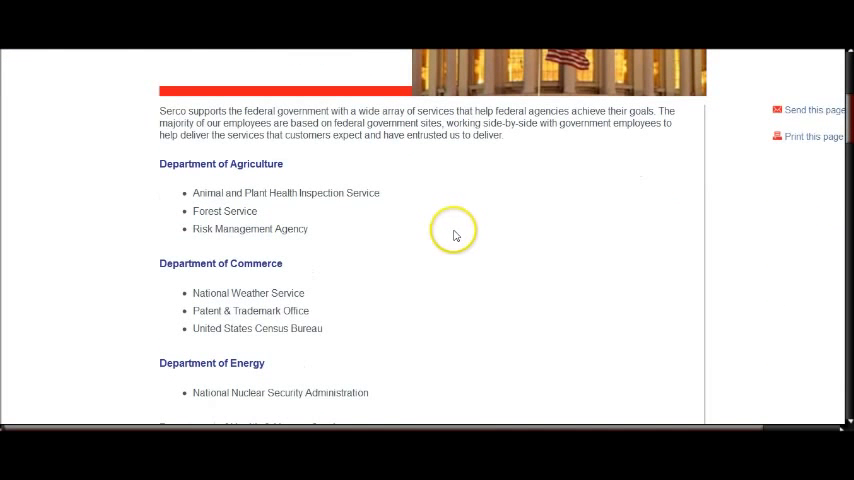
{"action": "scroll", "coordinate": [452, 233], "scroll_direction": "down", "scroll_amount": 1}
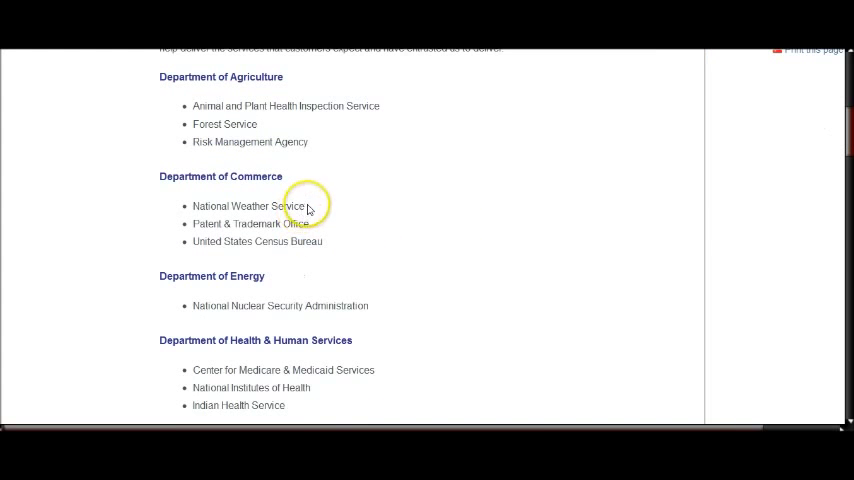
{"action": "left_click_drag", "start_coordinate": [309, 207], "coordinate": [213, 204]}
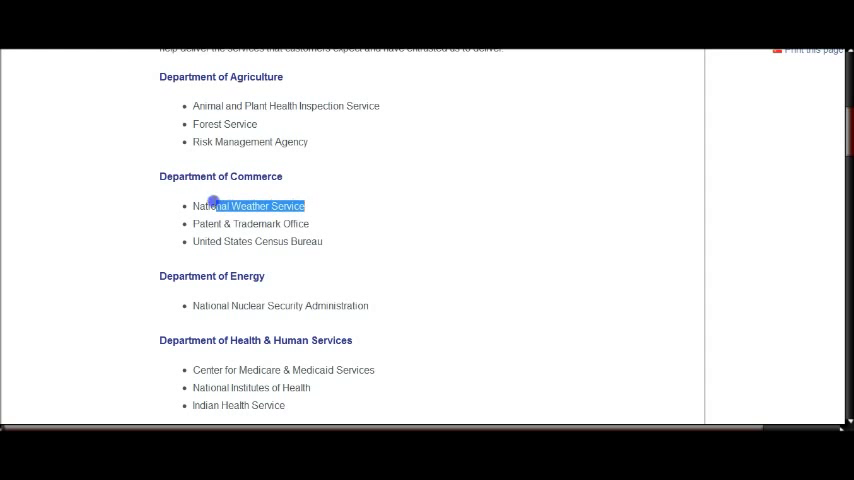
Highlight NNSA, FEMA, Homeland Security, US Marshals, CIA and the Federal Reserve Board while reading
{"action": "left_click", "coordinate": [501, 229]}
{"action": "scroll", "coordinate": [460, 240], "scroll_direction": "down", "scroll_amount": 1}
{"action": "left_click_drag", "start_coordinate": [373, 220], "coordinate": [213, 219]}
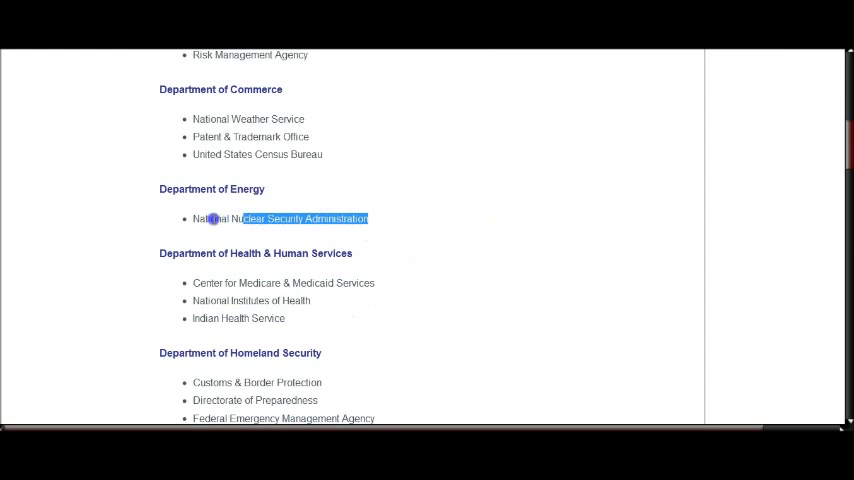
{"action": "scroll", "coordinate": [620, 265], "scroll_direction": "down", "scroll_amount": 1}
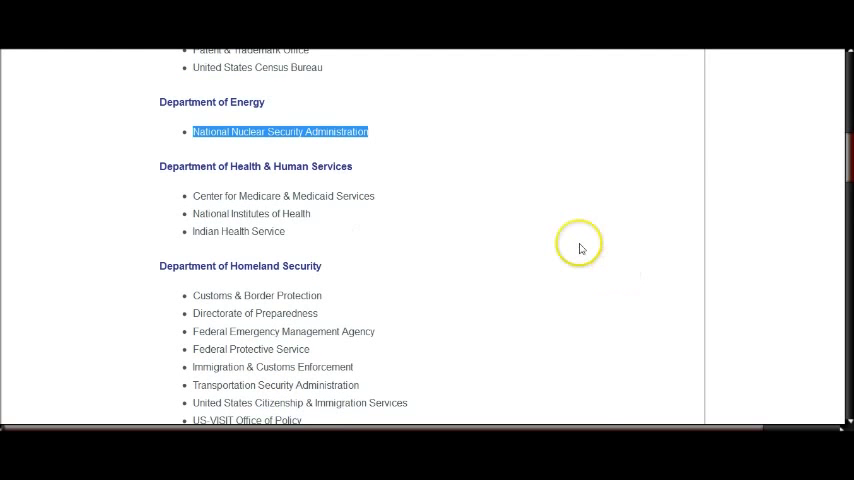
{"action": "scroll", "coordinate": [580, 248], "scroll_direction": "down", "scroll_amount": 1}
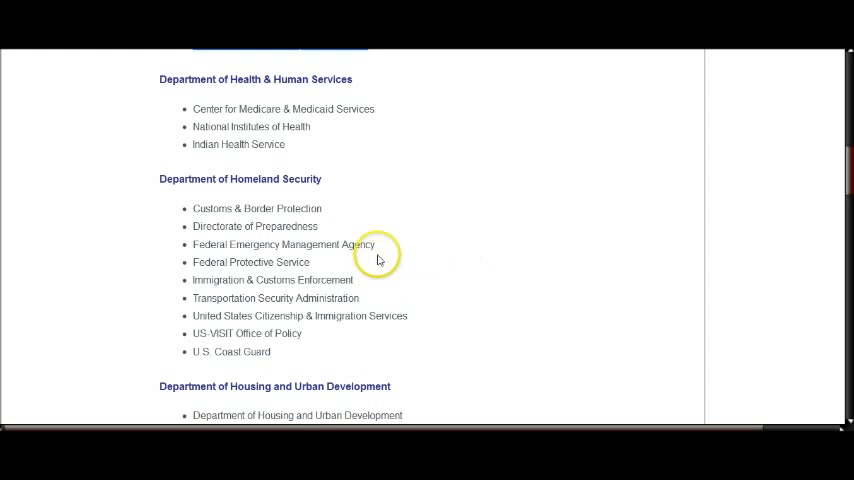
{"action": "left_click_drag", "start_coordinate": [376, 245], "coordinate": [207, 245]}
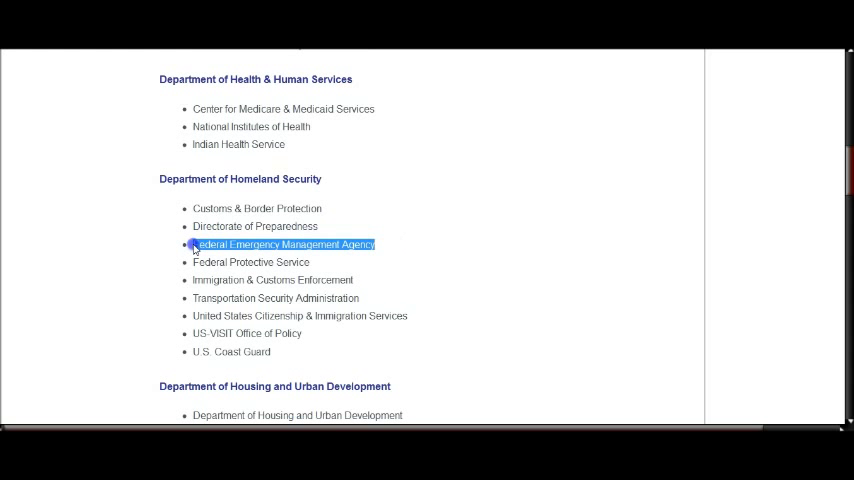
{"action": "left_click_drag", "start_coordinate": [321, 179], "coordinate": [159, 180]}
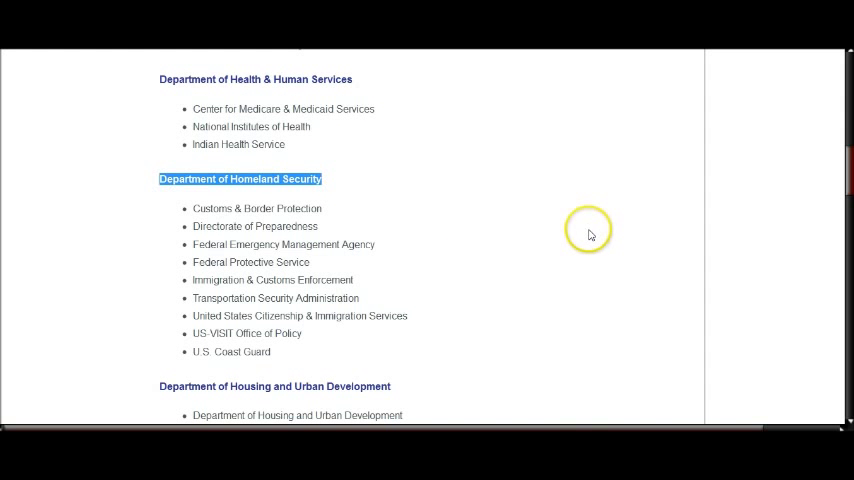
{"action": "scroll", "coordinate": [560, 245], "scroll_direction": "down", "scroll_amount": 2}
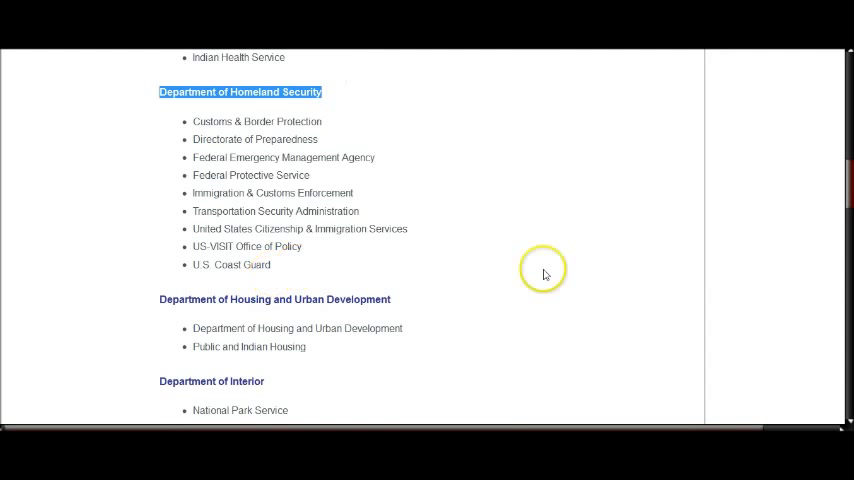
{"action": "scroll", "coordinate": [544, 272], "scroll_direction": "down", "scroll_amount": 2}
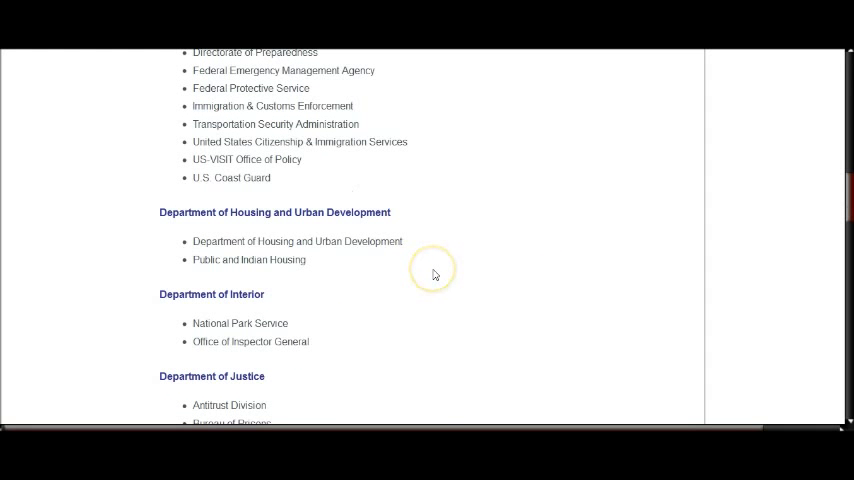
{"action": "scroll", "coordinate": [434, 274], "scroll_direction": "down", "scroll_amount": 2}
{"action": "scroll", "coordinate": [415, 240], "scroll_direction": "down", "scroll_amount": 2}
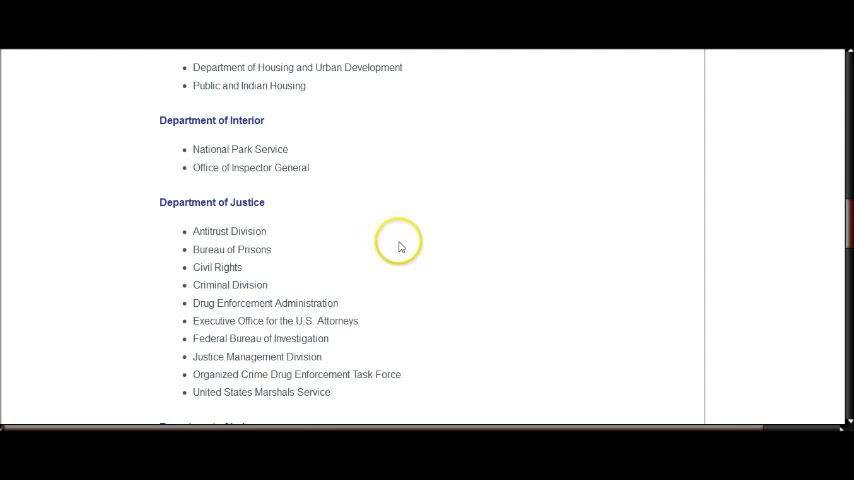
{"action": "scroll", "coordinate": [400, 243], "scroll_direction": "down", "scroll_amount": 2}
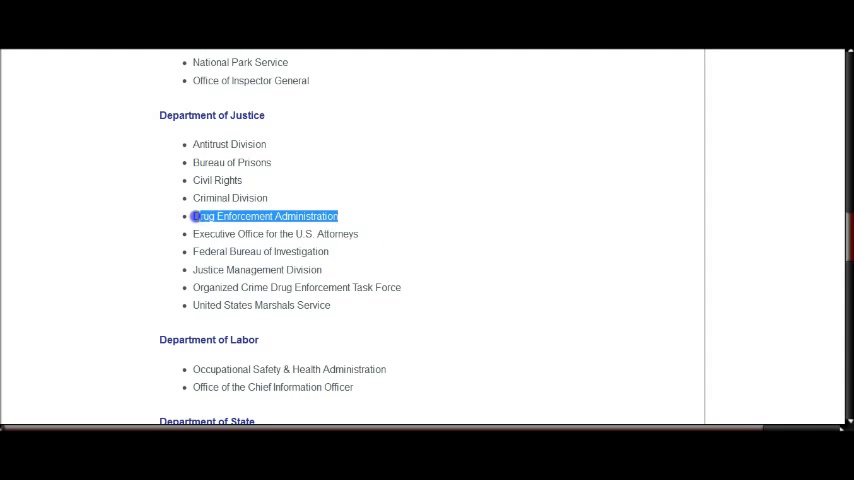
{"action": "scroll", "coordinate": [486, 229], "scroll_direction": "down", "scroll_amount": 2}
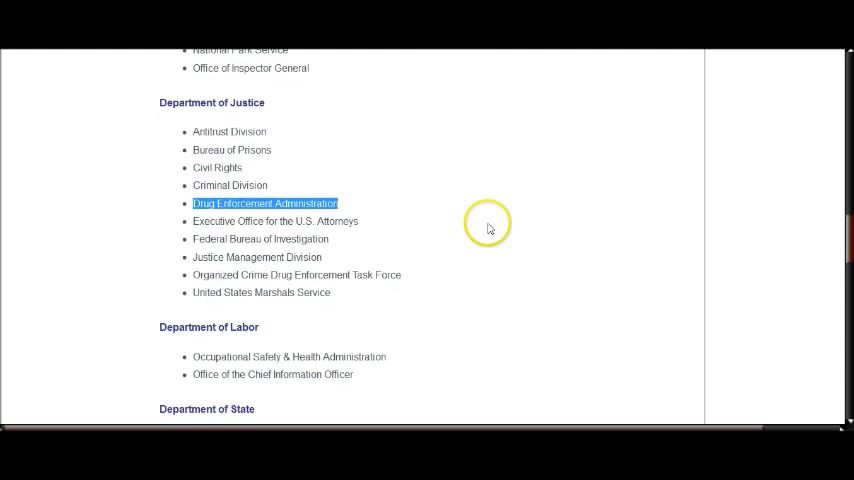
{"action": "left_click_drag", "start_coordinate": [331, 218], "coordinate": [205, 218]}
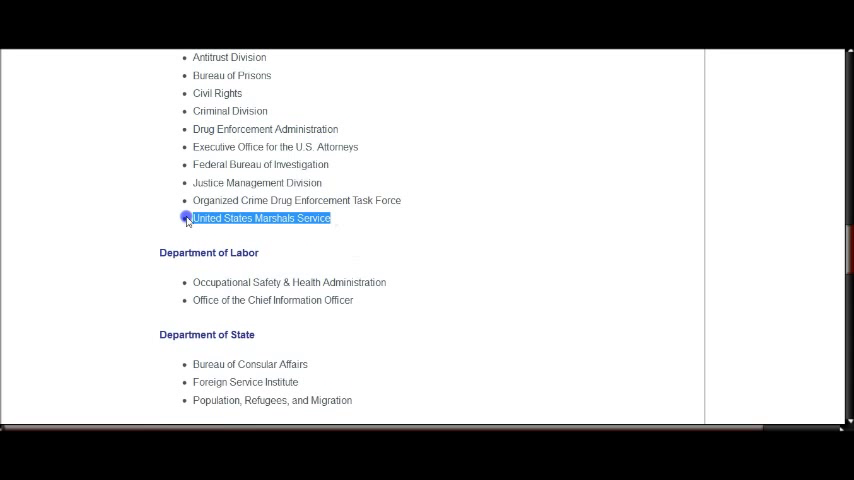
{"action": "scroll", "coordinate": [454, 237], "scroll_direction": "down", "scroll_amount": 2}
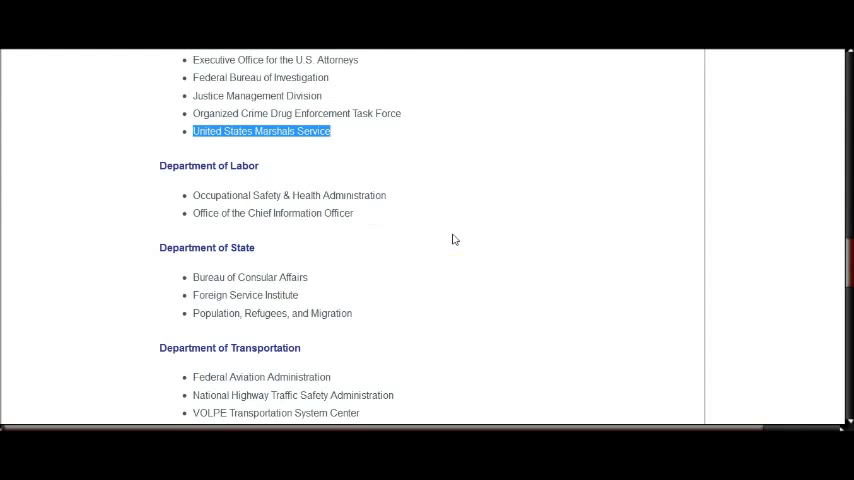
{"action": "scroll", "coordinate": [453, 239], "scroll_direction": "down", "scroll_amount": 2}
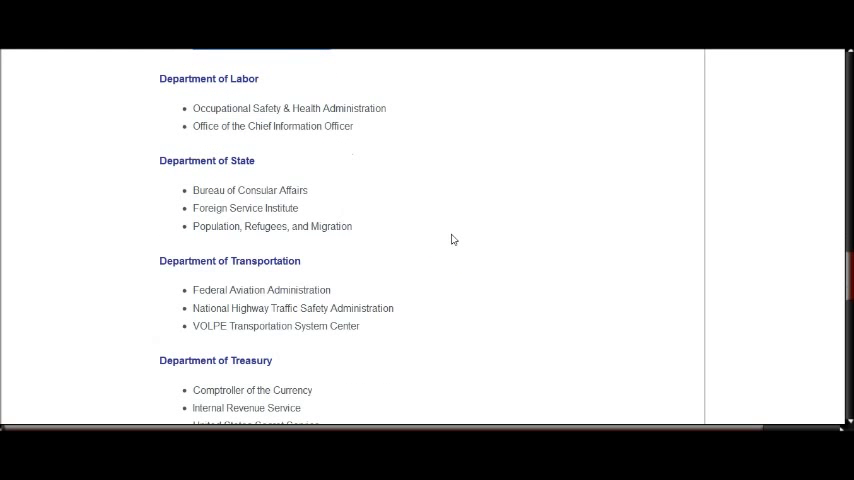
{"action": "scroll", "coordinate": [453, 239], "scroll_direction": "down", "scroll_amount": 2}
{"action": "scroll", "coordinate": [453, 239], "scroll_direction": "down", "scroll_amount": 2}
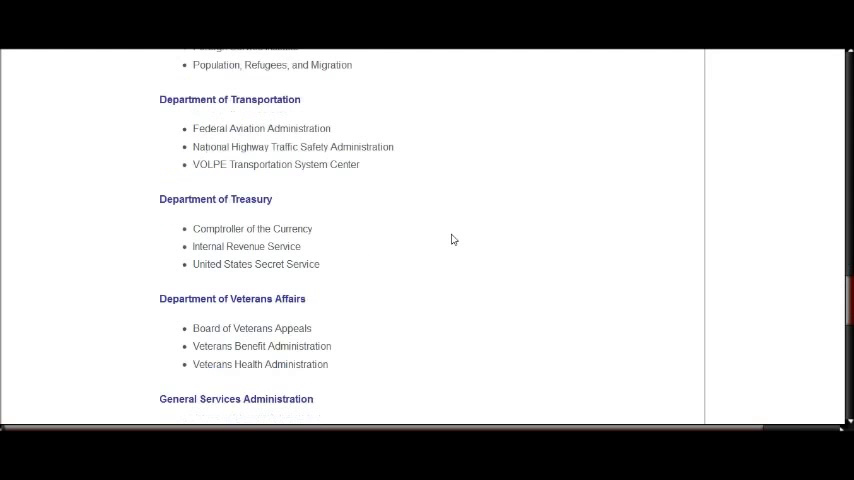
{"action": "scroll", "coordinate": [453, 239], "scroll_direction": "down", "scroll_amount": 2}
{"action": "scroll", "coordinate": [453, 239], "scroll_direction": "down", "scroll_amount": 2}
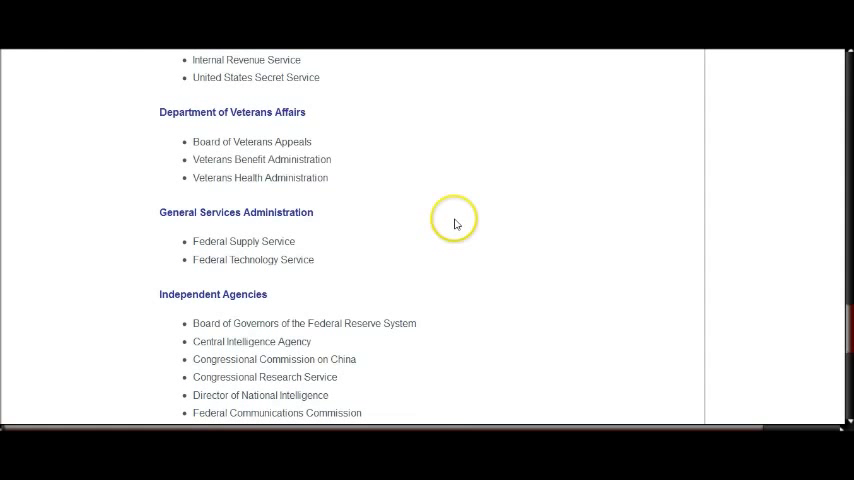
{"action": "scroll", "coordinate": [455, 224], "scroll_direction": "down", "scroll_amount": 2}
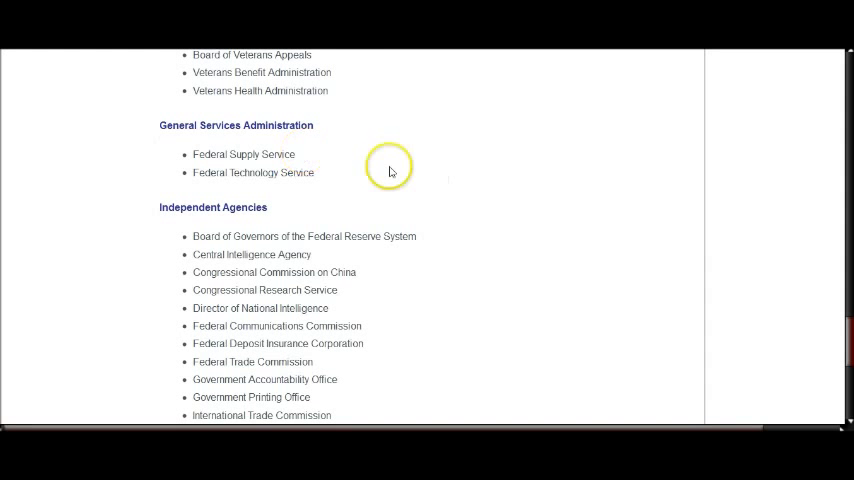
{"action": "scroll", "coordinate": [514, 179], "scroll_direction": "down", "scroll_amount": 2}
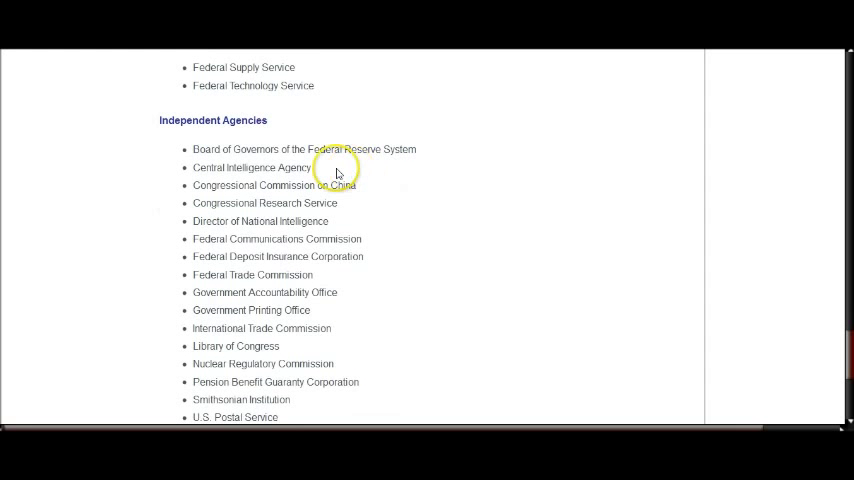
{"action": "left_click_drag", "start_coordinate": [337, 173], "coordinate": [225, 170]}
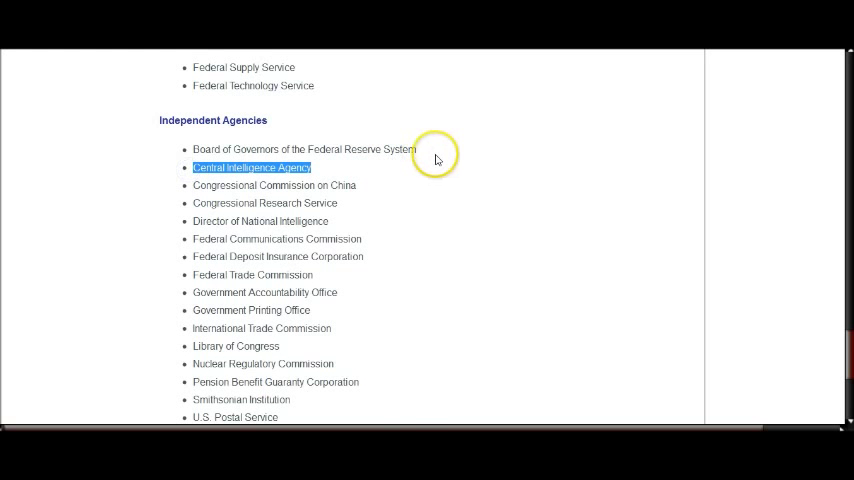
{"action": "left_click_drag", "start_coordinate": [417, 150], "coordinate": [222, 149]}
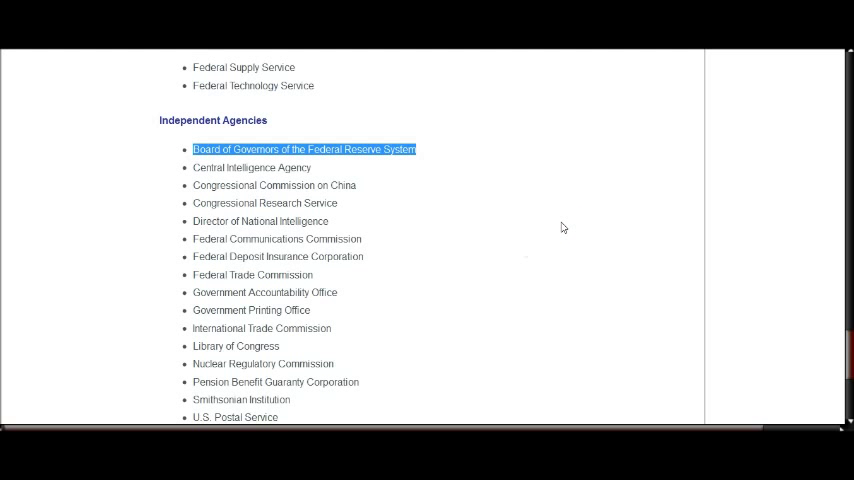
{"action": "scroll", "coordinate": [540, 236], "scroll_direction": "down", "scroll_amount": 2}
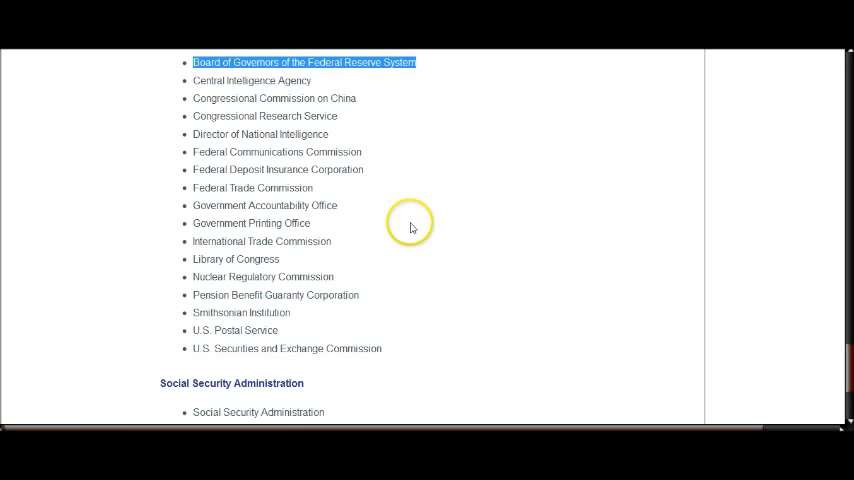
{"action": "scroll", "coordinate": [447, 230], "scroll_direction": "down", "scroll_amount": 2}
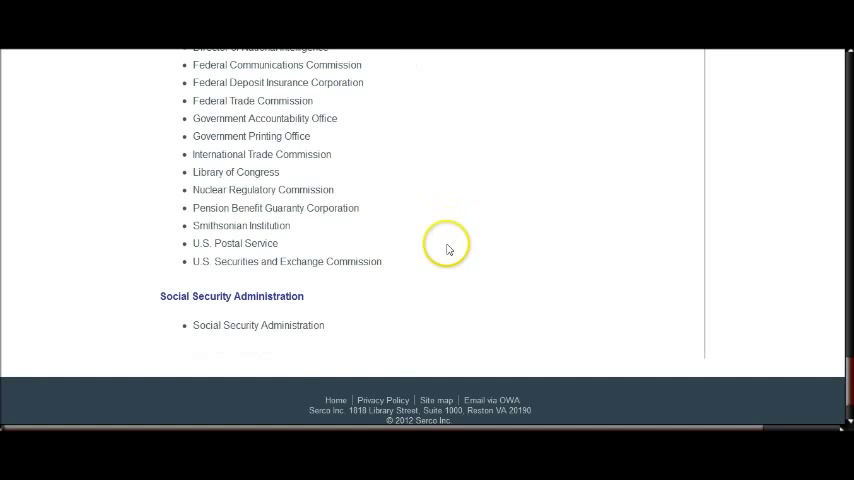
{"action": "left_click_drag", "start_coordinate": [314, 326], "coordinate": [149, 318]}
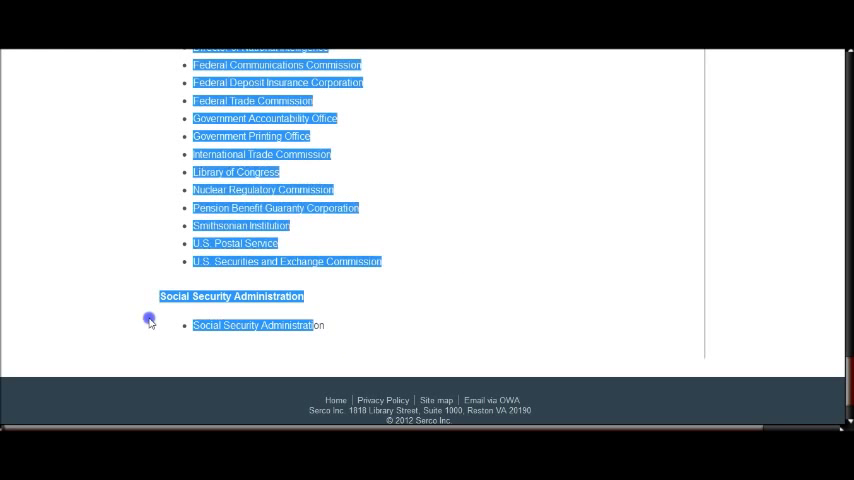
{"action": "left_click", "coordinate": [455, 296]}
{"action": "scroll", "coordinate": [455, 296], "scroll_direction": "up", "scroll_amount": 5}
{"action": "scroll", "coordinate": [457, 293], "scroll_direction": "up", "scroll_amount": 4}
{"action": "scroll", "coordinate": [457, 293], "scroll_direction": "up", "scroll_amount": 5}
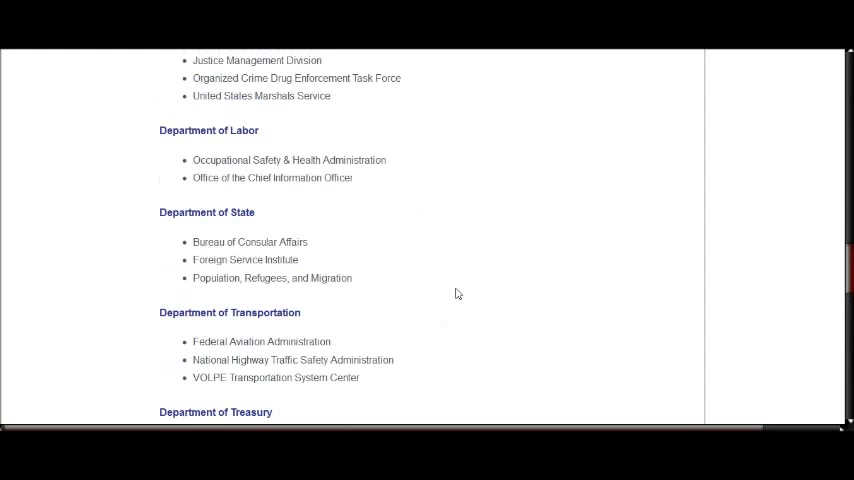
{"action": "scroll", "coordinate": [455, 294], "scroll_direction": "up", "scroll_amount": 3}
{"action": "scroll", "coordinate": [455, 294], "scroll_direction": "up", "scroll_amount": 1}
{"action": "scroll", "coordinate": [455, 294], "scroll_direction": "up", "scroll_amount": 2}
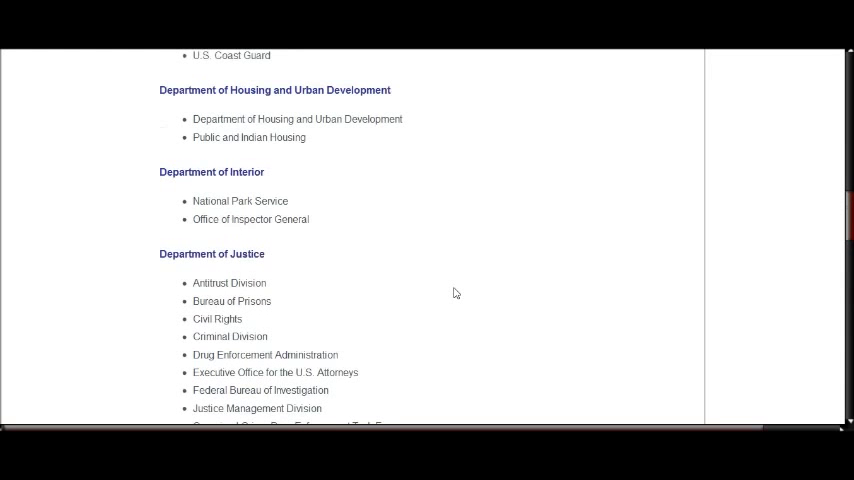
{"action": "scroll", "coordinate": [455, 292], "scroll_direction": "up", "scroll_amount": 3}
{"action": "scroll", "coordinate": [454, 292], "scroll_direction": "up", "scroll_amount": 1}
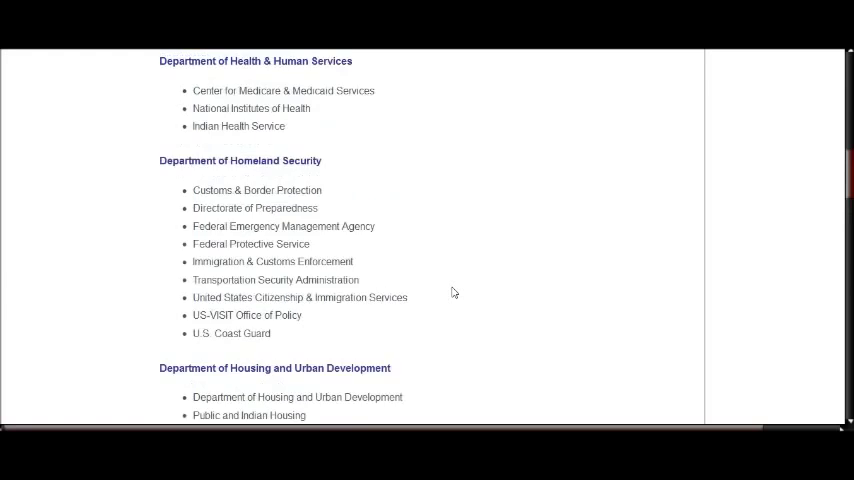
{"action": "scroll", "coordinate": [452, 292], "scroll_direction": "up", "scroll_amount": 3}
{"action": "scroll", "coordinate": [450, 292], "scroll_direction": "up", "scroll_amount": 2}
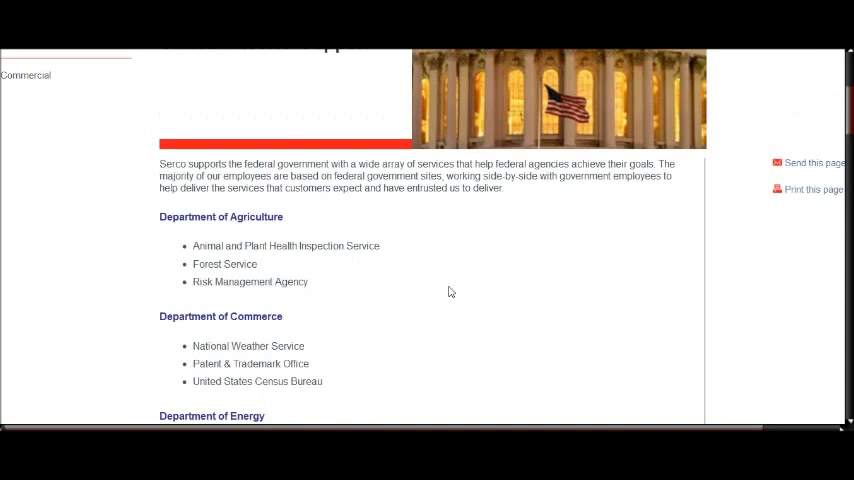
{"action": "scroll", "coordinate": [448, 292], "scroll_direction": "up", "scroll_amount": 2}
{"action": "scroll", "coordinate": [420, 280], "scroll_direction": "up", "scroll_amount": 1}
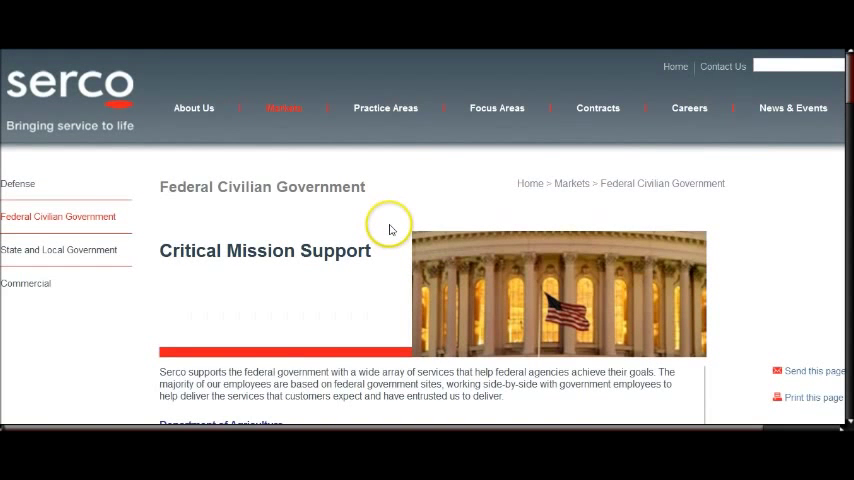
{"action": "scroll", "coordinate": [391, 211], "scroll_direction": "down", "scroll_amount": 1}
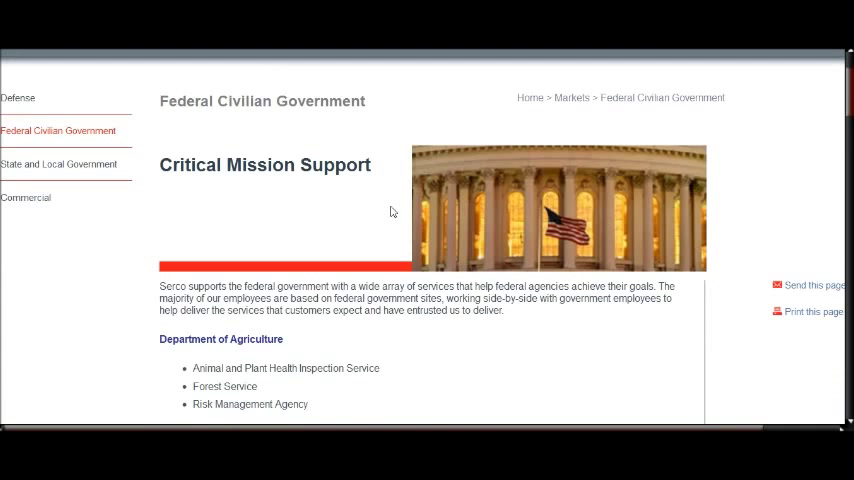
{"action": "scroll", "coordinate": [391, 211], "scroll_direction": "up", "scroll_amount": 1}
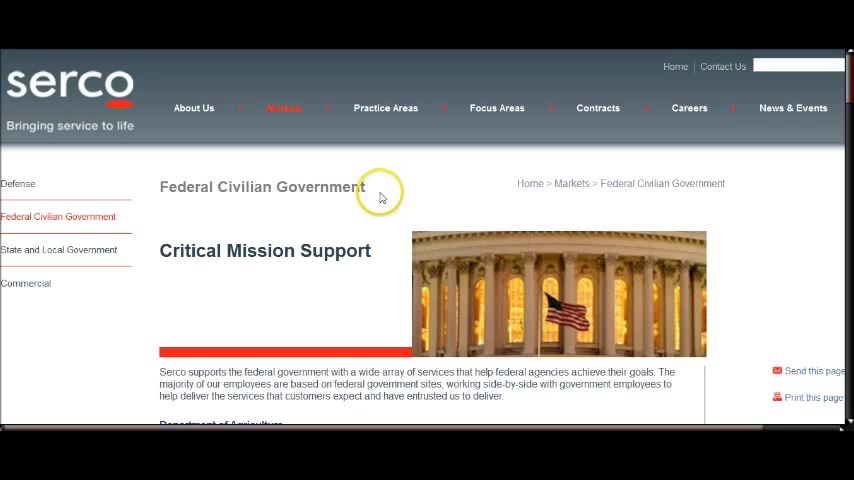
{"action": "left_click_drag", "start_coordinate": [373, 251], "coordinate": [216, 266]}
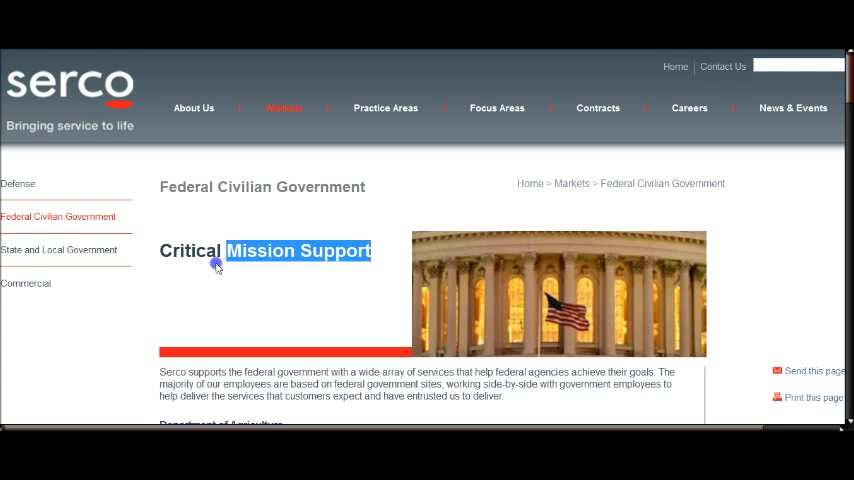
{"action": "left_click", "coordinate": [386, 228]}
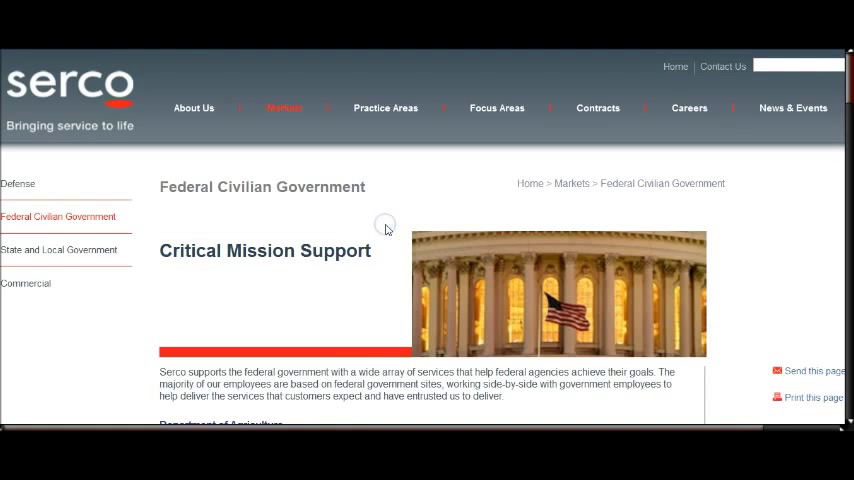
{"action": "scroll", "coordinate": [387, 230], "scroll_direction": "down", "scroll_amount": 2}
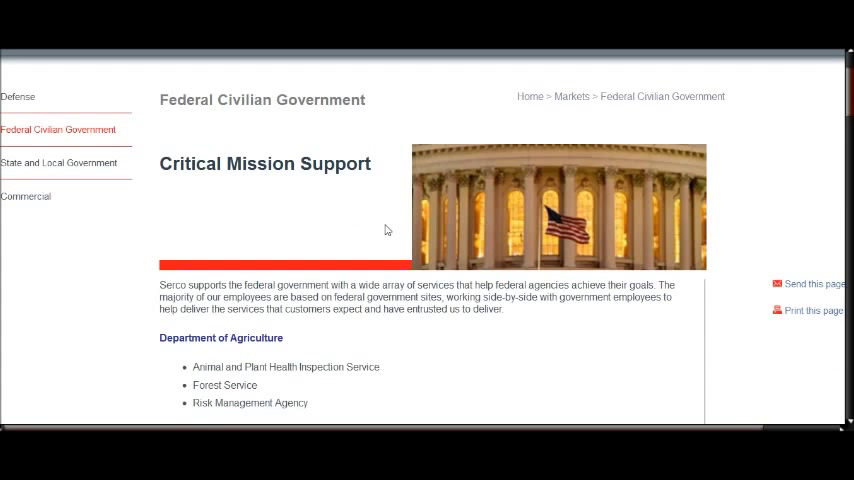
{"action": "scroll", "coordinate": [386, 230], "scroll_direction": "down", "scroll_amount": 2}
{"action": "scroll", "coordinate": [386, 230], "scroll_direction": "down", "scroll_amount": 2}
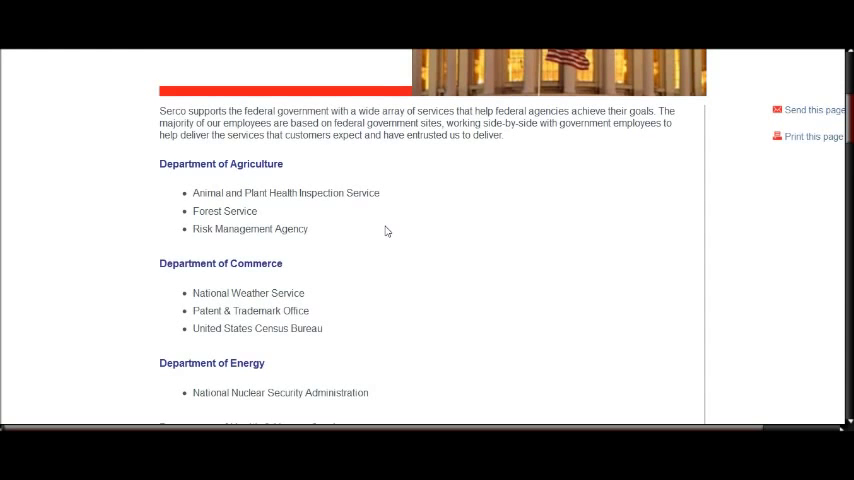
{"action": "scroll", "coordinate": [386, 231], "scroll_direction": "down", "scroll_amount": 2}
{"action": "left_click", "coordinate": [423, 234]}
{"action": "scroll", "coordinate": [424, 236], "scroll_direction": "down", "scroll_amount": 2}
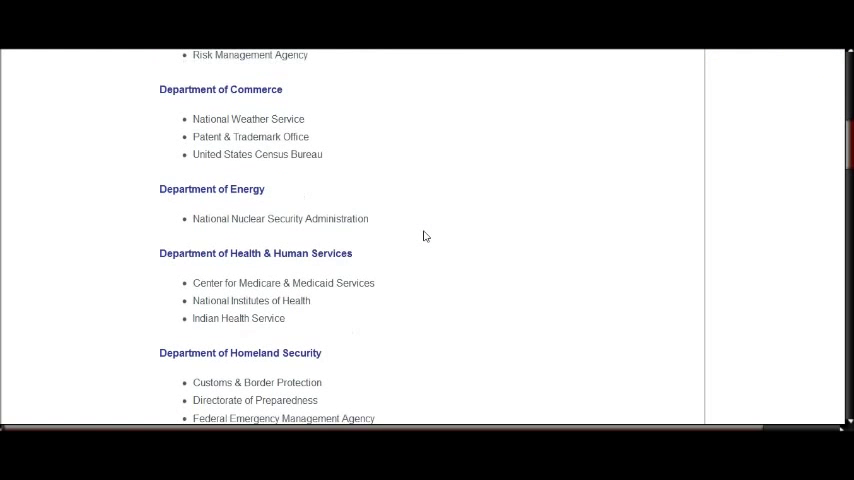
{"action": "scroll", "coordinate": [423, 236], "scroll_direction": "down", "scroll_amount": 2}
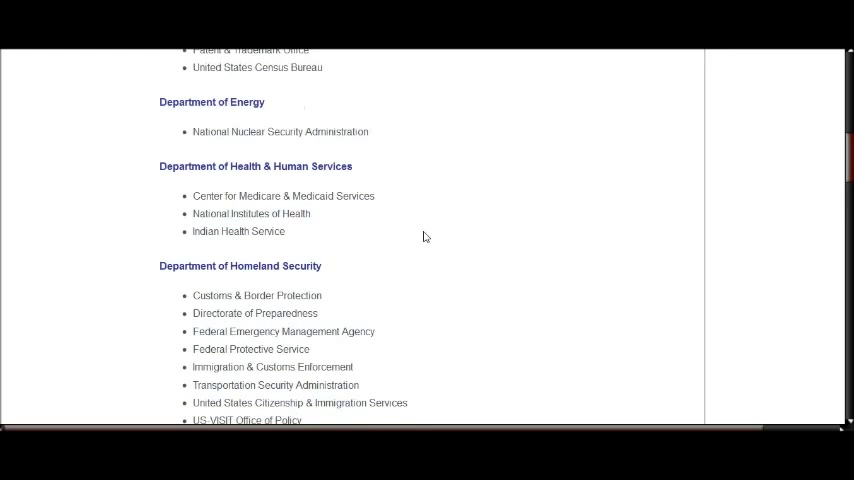
{"action": "scroll", "coordinate": [424, 237], "scroll_direction": "down", "scroll_amount": 2}
{"action": "scroll", "coordinate": [424, 237], "scroll_direction": "up", "scroll_amount": 10}
{"action": "scroll", "coordinate": [424, 237], "scroll_direction": "up", "scroll_amount": 2}
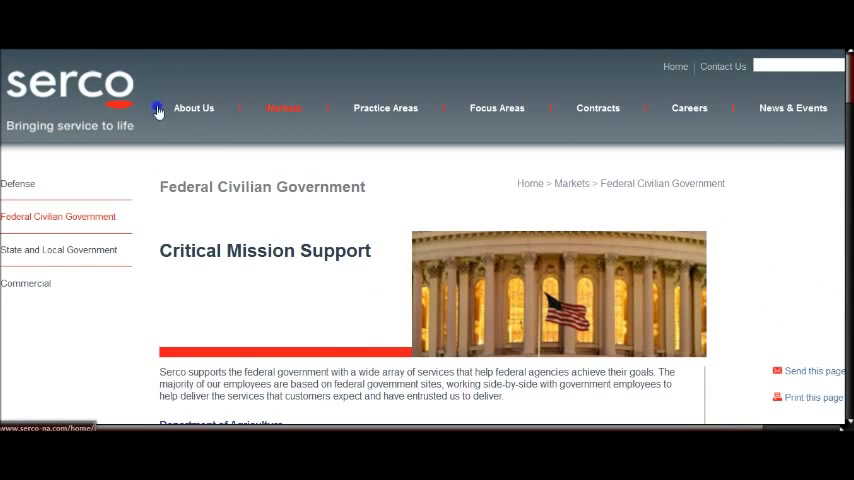
Select and clear the page text, then select and clear the Critical Mission Support heading
{"action": "key", "text": "ctrl+a"}
{"action": "left_click", "coordinate": [329, 302]}
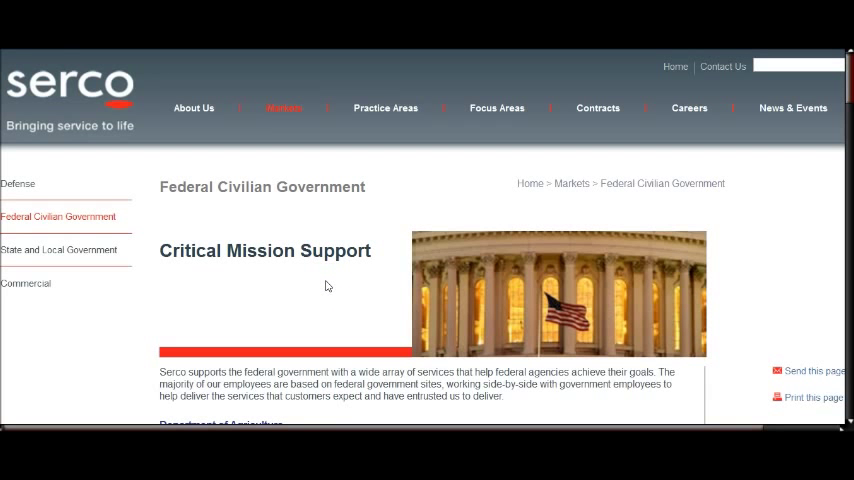
{"action": "scroll", "coordinate": [340, 286], "scroll_direction": "down", "scroll_amount": 2}
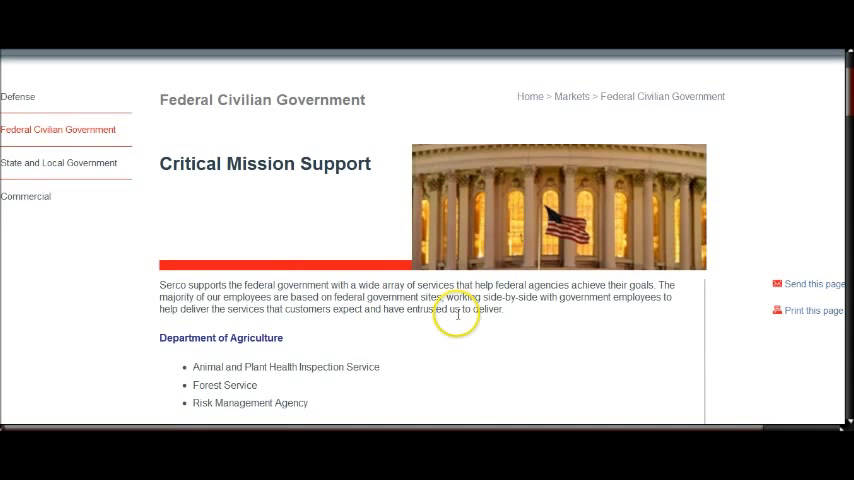
{"action": "scroll", "coordinate": [449, 336], "scroll_direction": "down", "scroll_amount": 2}
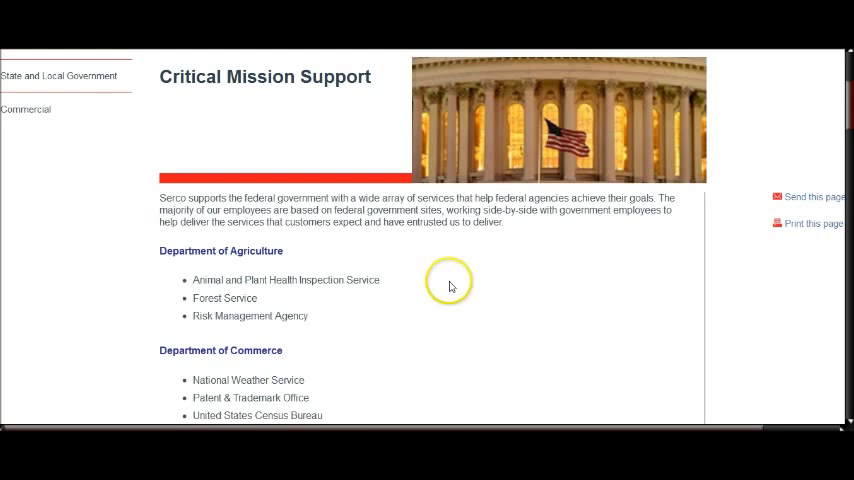
{"action": "scroll", "coordinate": [442, 282], "scroll_direction": "down", "scroll_amount": 2}
{"action": "scroll", "coordinate": [437, 281], "scroll_direction": "down", "scroll_amount": 3}
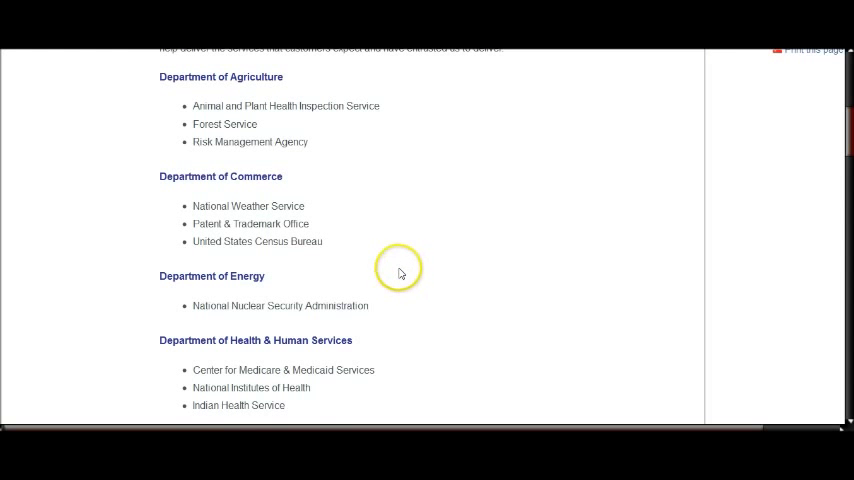
{"action": "scroll", "coordinate": [410, 265], "scroll_direction": "up", "scroll_amount": 6}
{"action": "scroll", "coordinate": [400, 268], "scroll_direction": "up", "scroll_amount": 3}
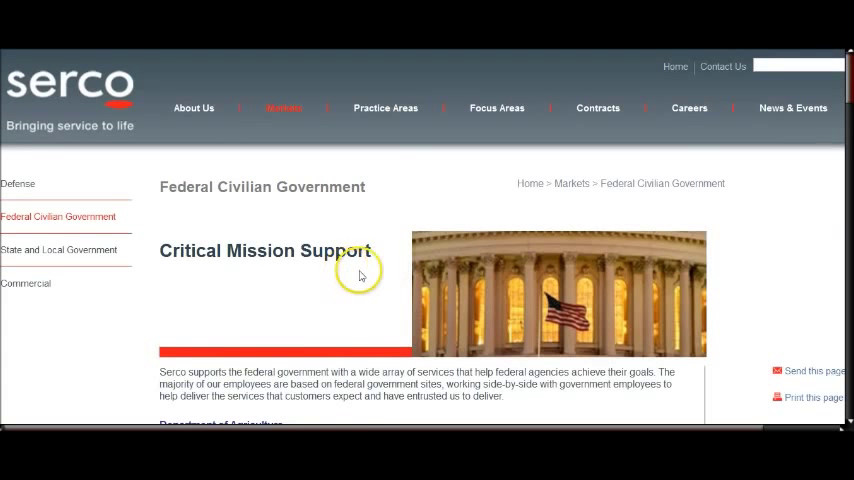
{"action": "scroll", "coordinate": [375, 275], "scroll_direction": "down", "scroll_amount": 3}
{"action": "scroll", "coordinate": [443, 300], "scroll_direction": "down", "scroll_amount": 2}
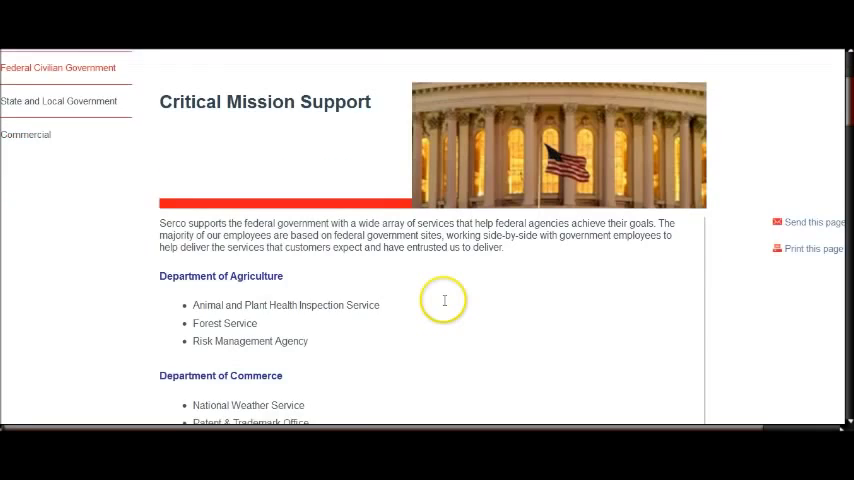
{"action": "scroll", "coordinate": [444, 300], "scroll_direction": "down", "scroll_amount": 4}
{"action": "scroll", "coordinate": [444, 305], "scroll_direction": "down", "scroll_amount": 2}
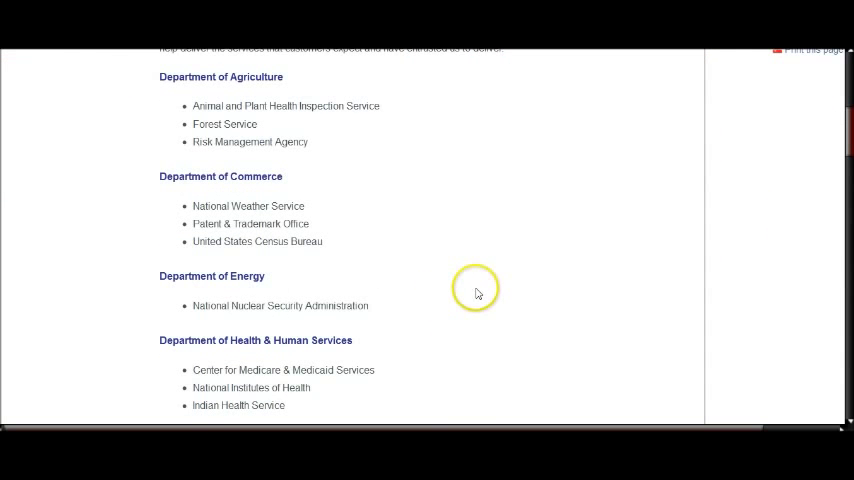
{"action": "scroll", "coordinate": [486, 257], "scroll_direction": "down", "scroll_amount": 2}
{"action": "scroll", "coordinate": [488, 258], "scroll_direction": "down", "scroll_amount": 3}
{"action": "scroll", "coordinate": [487, 258], "scroll_direction": "down", "scroll_amount": 3}
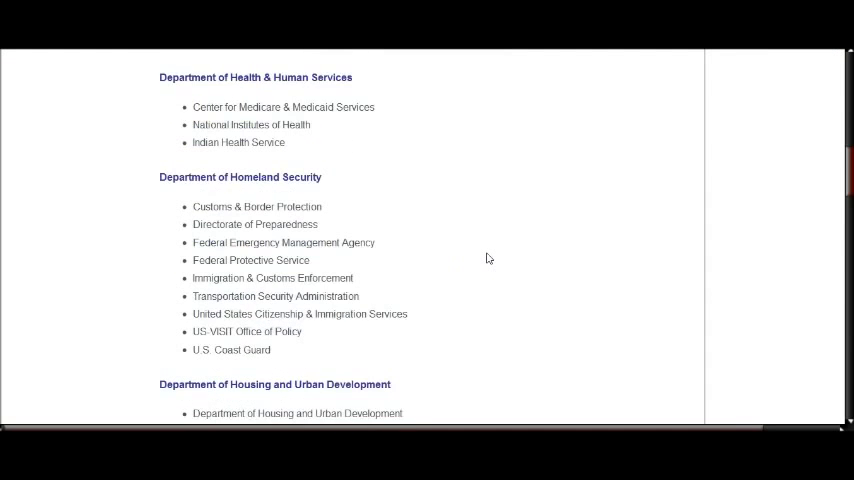
{"action": "scroll", "coordinate": [487, 258], "scroll_direction": "down", "scroll_amount": 2}
{"action": "scroll", "coordinate": [487, 258], "scroll_direction": "down", "scroll_amount": 1}
{"action": "scroll", "coordinate": [487, 258], "scroll_direction": "down", "scroll_amount": 2}
{"action": "scroll", "coordinate": [487, 258], "scroll_direction": "down", "scroll_amount": 2}
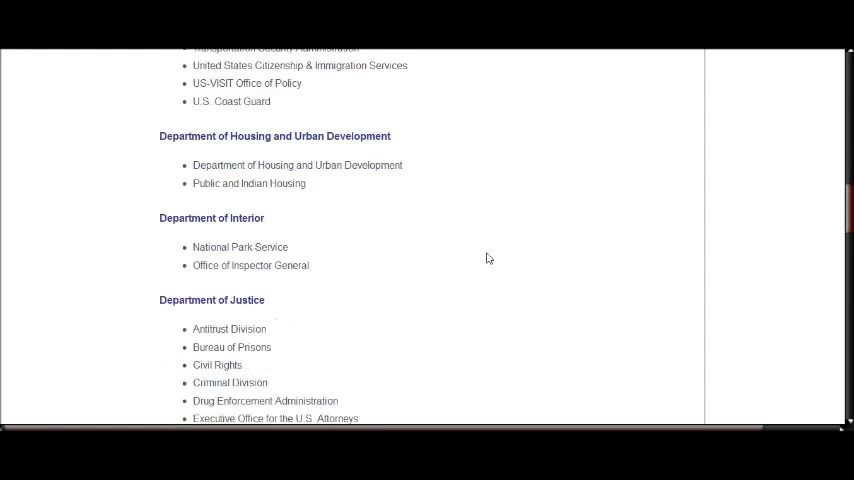
{"action": "scroll", "coordinate": [487, 258], "scroll_direction": "down", "scroll_amount": 2}
{"action": "scroll", "coordinate": [487, 258], "scroll_direction": "down", "scroll_amount": 1}
{"action": "scroll", "coordinate": [487, 258], "scroll_direction": "down", "scroll_amount": 3}
{"action": "scroll", "coordinate": [487, 258], "scroll_direction": "down", "scroll_amount": 1}
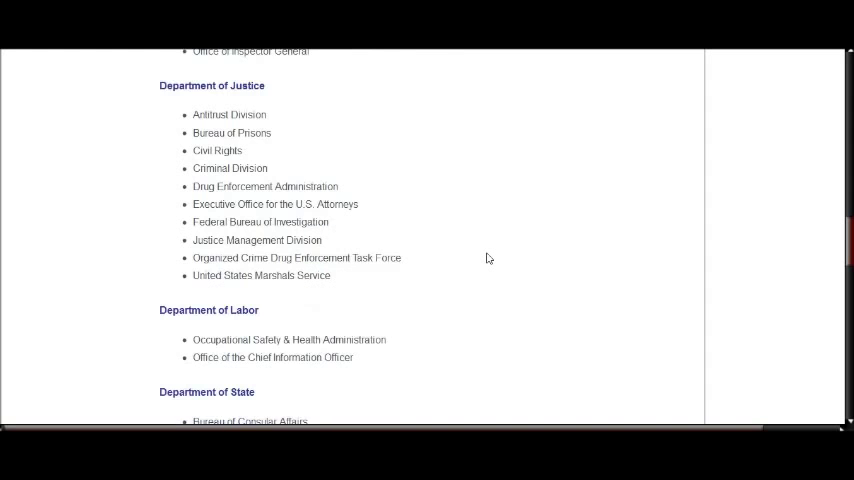
{"action": "scroll", "coordinate": [487, 258], "scroll_direction": "down", "scroll_amount": 2}
{"action": "scroll", "coordinate": [487, 259], "scroll_direction": "down", "scroll_amount": 3}
{"action": "scroll", "coordinate": [486, 260], "scroll_direction": "down", "scroll_amount": 3}
{"action": "scroll", "coordinate": [487, 262], "scroll_direction": "down", "scroll_amount": 1}
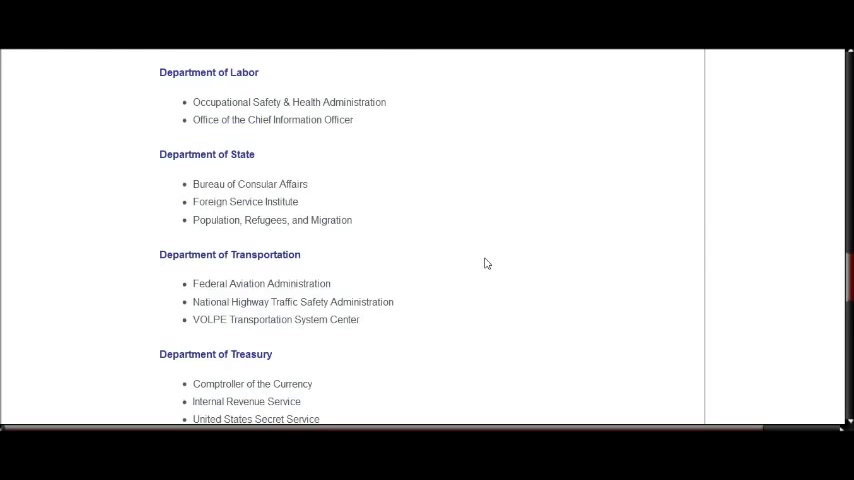
{"action": "scroll", "coordinate": [486, 263], "scroll_direction": "down", "scroll_amount": 1}
{"action": "scroll", "coordinate": [487, 263], "scroll_direction": "down", "scroll_amount": 2}
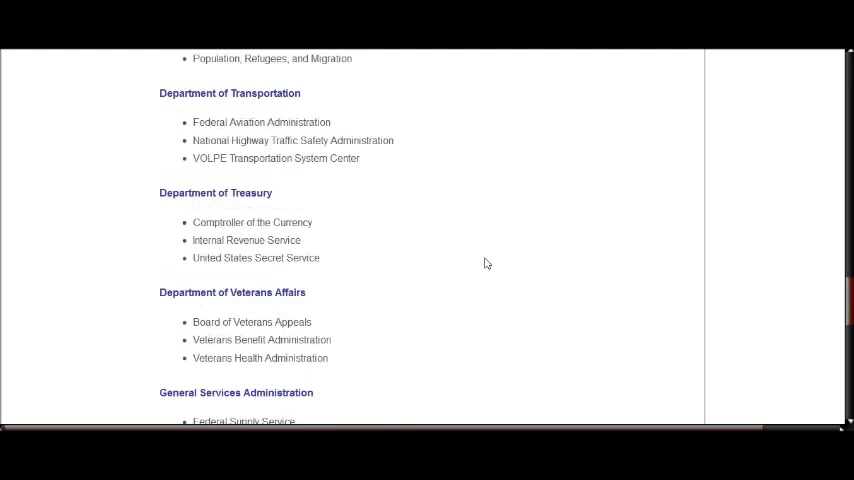
{"action": "scroll", "coordinate": [487, 263], "scroll_direction": "down", "scroll_amount": 2}
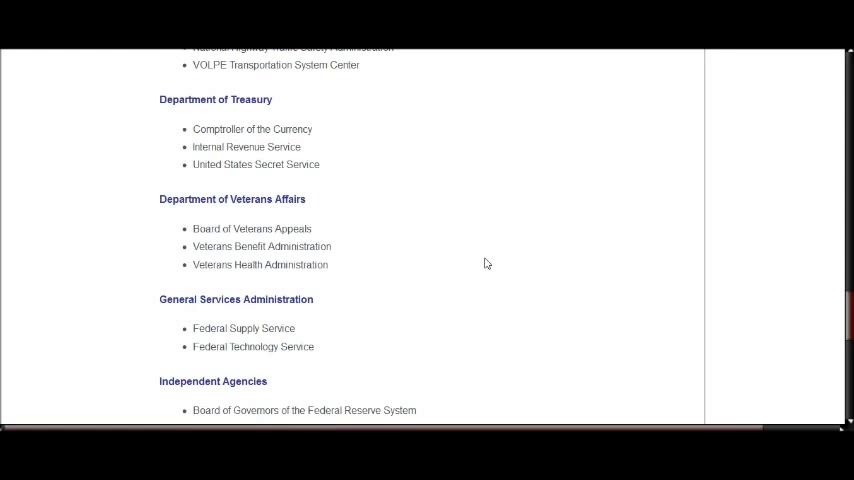
{"action": "scroll", "coordinate": [487, 263], "scroll_direction": "down", "scroll_amount": 1}
{"action": "scroll", "coordinate": [487, 263], "scroll_direction": "up", "scroll_amount": 3}
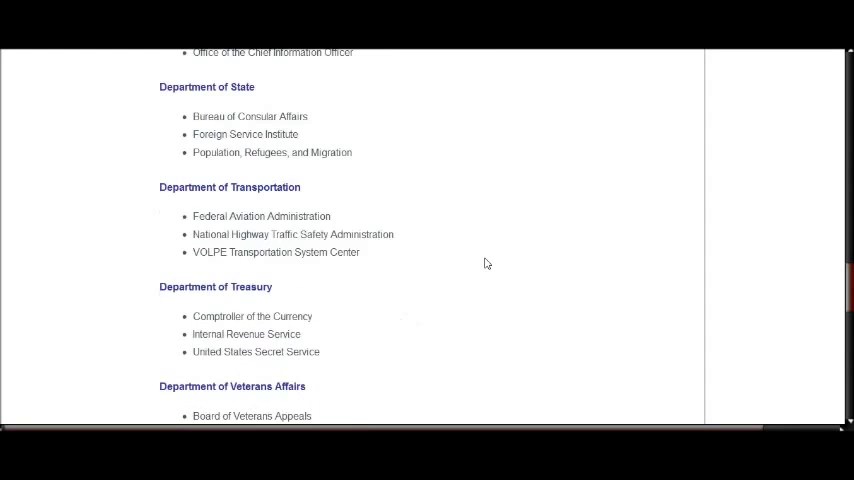
{"action": "scroll", "coordinate": [486, 263], "scroll_direction": "up", "scroll_amount": 3}
{"action": "scroll", "coordinate": [478, 261], "scroll_direction": "up", "scroll_amount": 3}
{"action": "scroll", "coordinate": [479, 262], "scroll_direction": "up", "scroll_amount": 2}
{"action": "scroll", "coordinate": [478, 261], "scroll_direction": "up", "scroll_amount": 3}
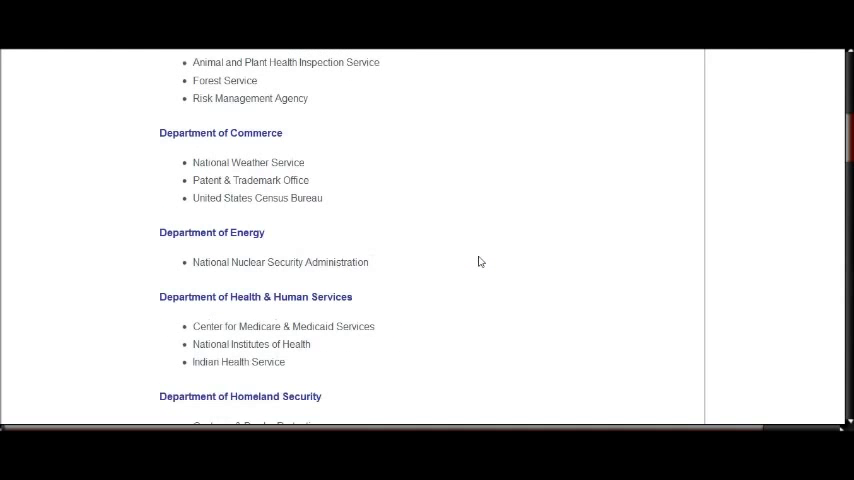
{"action": "scroll", "coordinate": [478, 261], "scroll_direction": "up", "scroll_amount": 4}
{"action": "scroll", "coordinate": [375, 245], "scroll_direction": "up", "scroll_amount": 1}
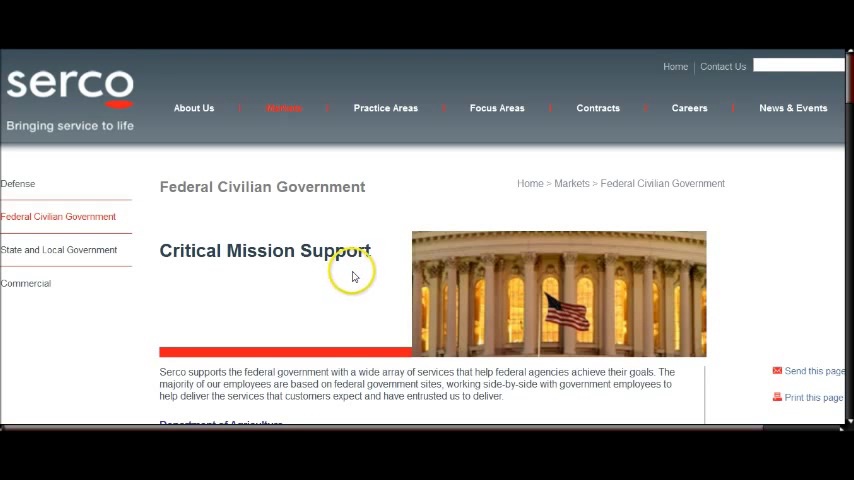
{"action": "left_click_drag", "start_coordinate": [373, 252], "coordinate": [169, 243]}
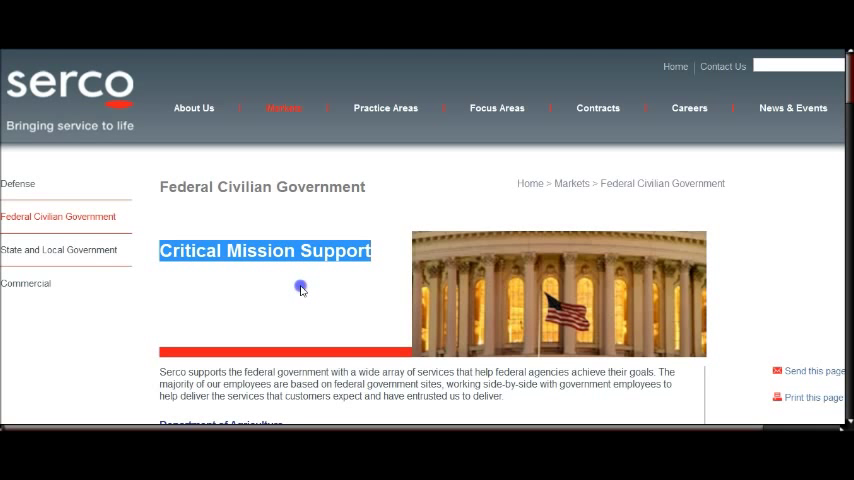
{"action": "left_click", "coordinate": [301, 289]}
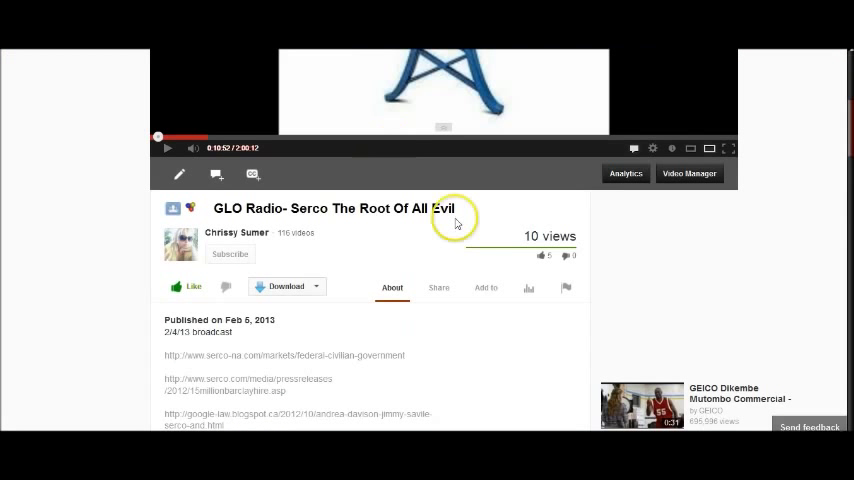
{"action": "scroll", "coordinate": [496, 257], "scroll_direction": "up", "scroll_amount": 2}
{"action": "scroll", "coordinate": [597, 248], "scroll_direction": "up", "scroll_amount": 1}
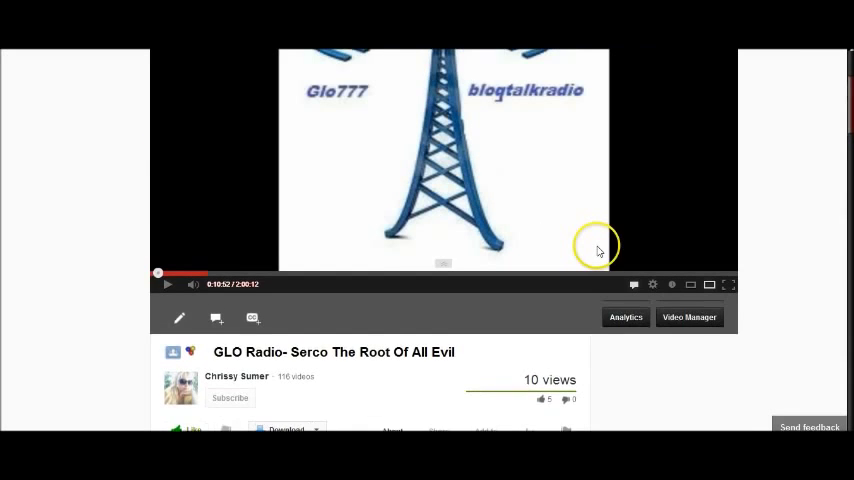
{"action": "scroll", "coordinate": [598, 250], "scroll_direction": "up", "scroll_amount": 3}
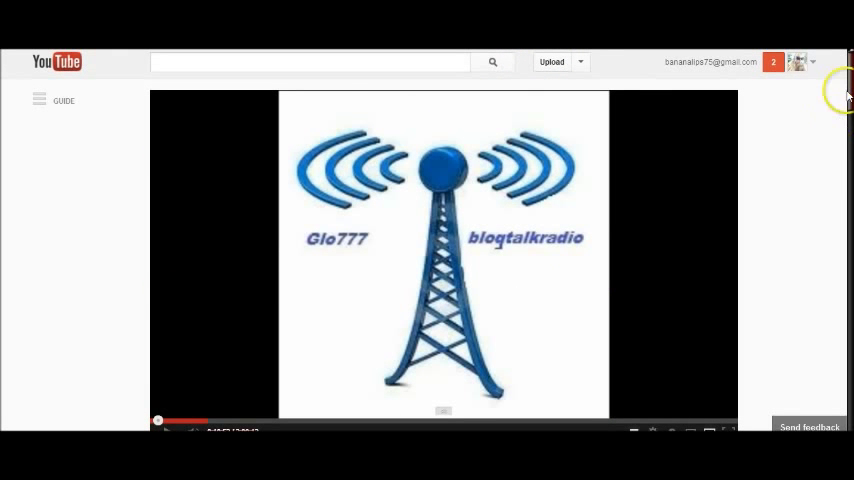
{"action": "scroll", "coordinate": [846, 97], "scroll_direction": "down", "scroll_amount": 1}
{"action": "scroll", "coordinate": [848, 97], "scroll_direction": "down", "scroll_amount": 5}
{"action": "scroll", "coordinate": [848, 97], "scroll_direction": "down", "scroll_amount": 8}
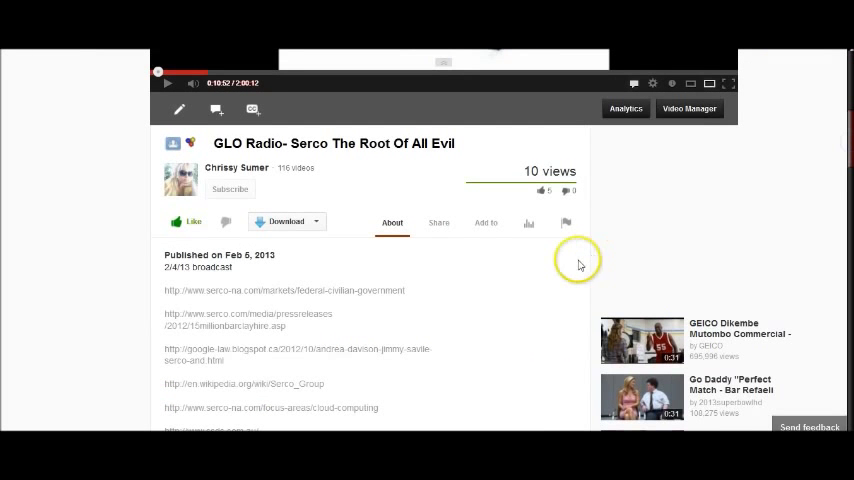
{"action": "scroll", "coordinate": [535, 263], "scroll_direction": "down", "scroll_amount": 1}
{"action": "scroll", "coordinate": [535, 263], "scroll_direction": "down", "scroll_amount": 2}
{"action": "scroll", "coordinate": [535, 263], "scroll_direction": "down", "scroll_amount": 3}
{"action": "scroll", "coordinate": [535, 263], "scroll_direction": "down", "scroll_amount": 1}
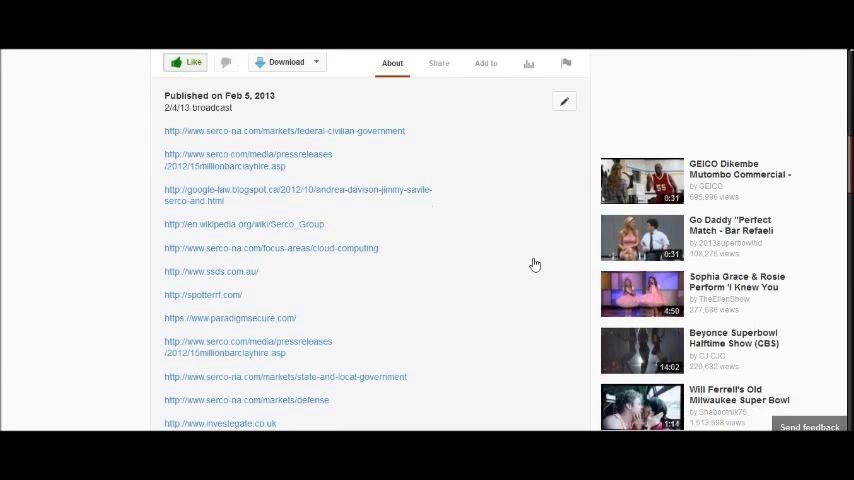
{"action": "scroll", "coordinate": [535, 263], "scroll_direction": "down", "scroll_amount": 2}
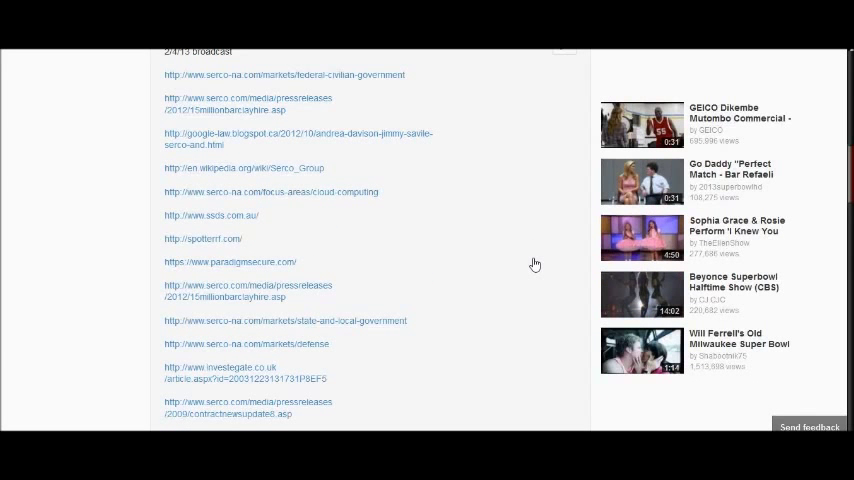
{"action": "scroll", "coordinate": [535, 264], "scroll_direction": "down", "scroll_amount": 1}
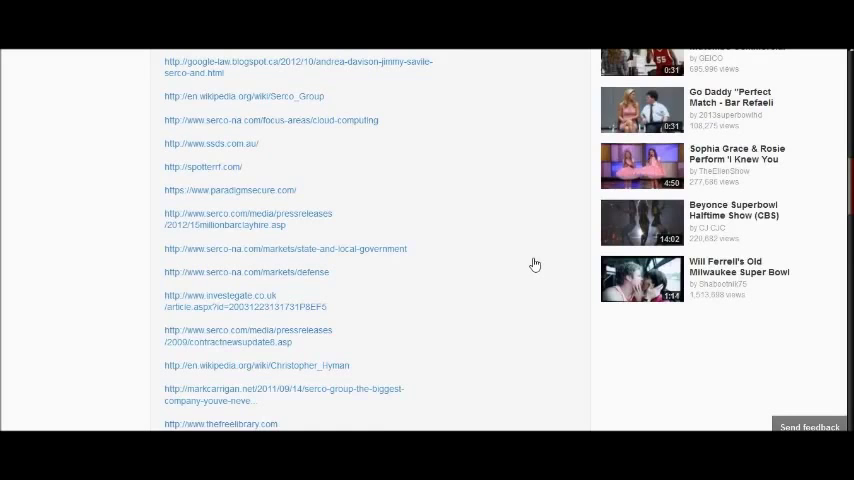
{"action": "scroll", "coordinate": [535, 264], "scroll_direction": "down", "scroll_amount": 1}
{"action": "scroll", "coordinate": [535, 264], "scroll_direction": "down", "scroll_amount": 1}
{"action": "scroll", "coordinate": [535, 264], "scroll_direction": "down", "scroll_amount": 1}
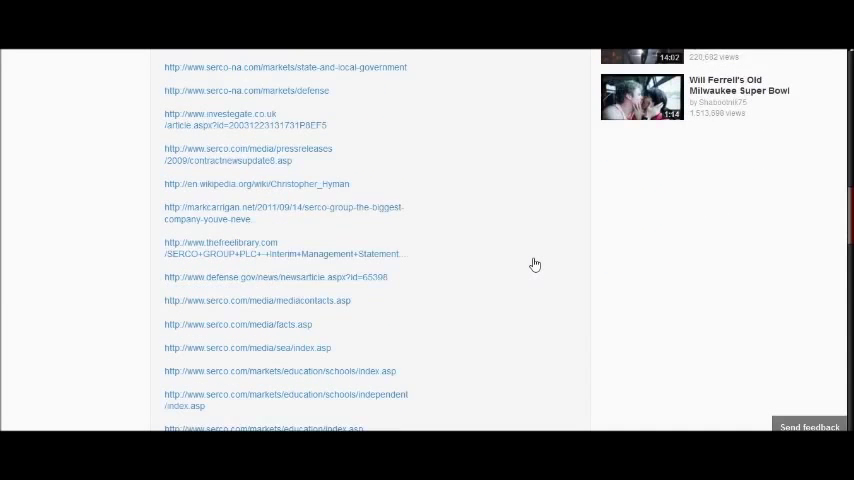
{"action": "scroll", "coordinate": [535, 264], "scroll_direction": "down", "scroll_amount": 1}
{"action": "scroll", "coordinate": [535, 264], "scroll_direction": "down", "scroll_amount": 1}
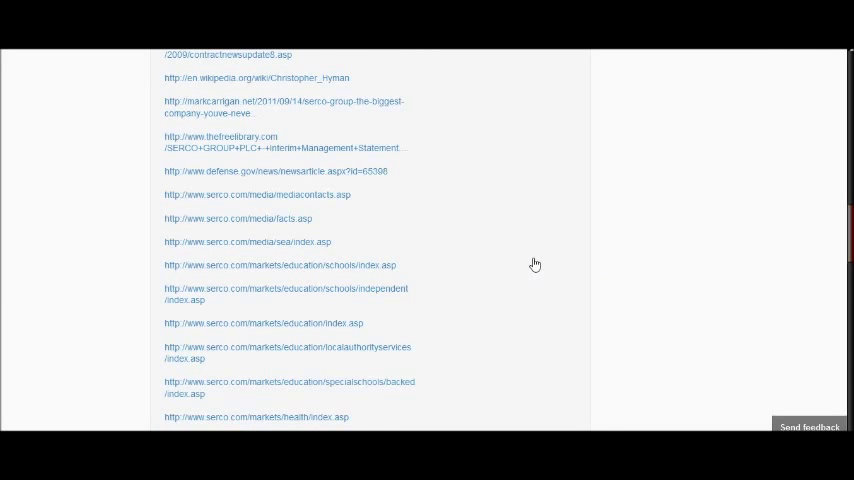
{"action": "scroll", "coordinate": [536, 258], "scroll_direction": "down", "scroll_amount": 1}
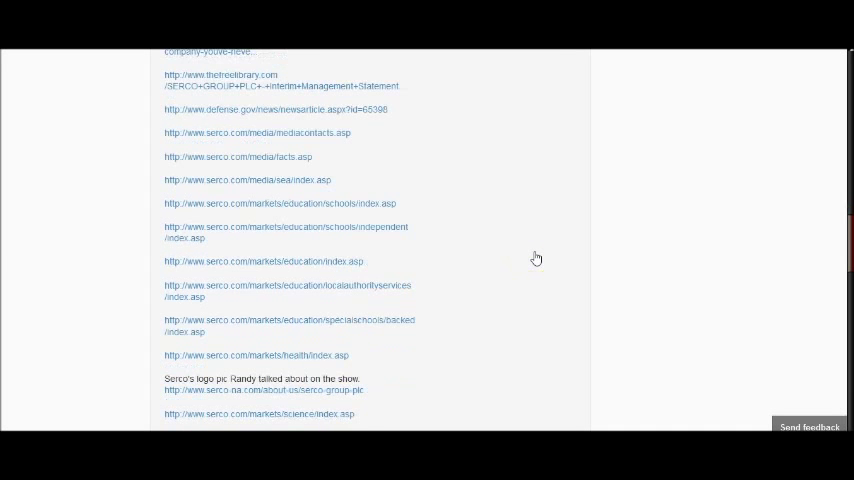
{"action": "scroll", "coordinate": [535, 258], "scroll_direction": "down", "scroll_amount": 1}
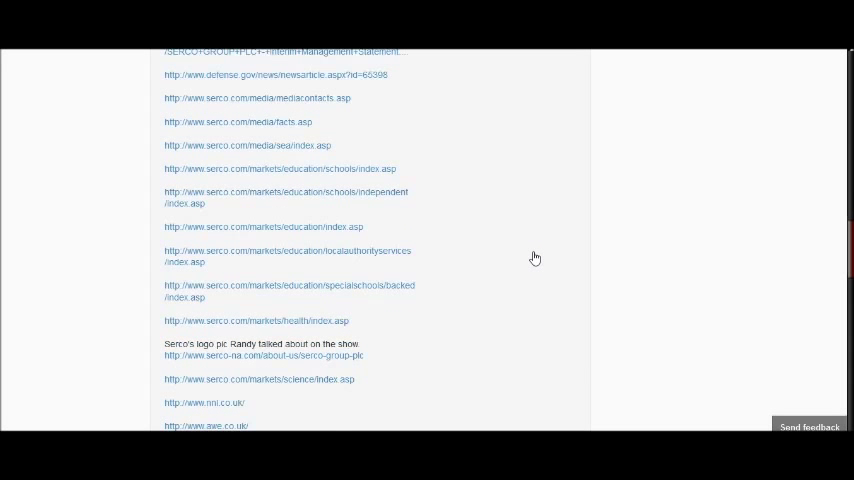
{"action": "scroll", "coordinate": [535, 258], "scroll_direction": "down", "scroll_amount": 1}
{"action": "scroll", "coordinate": [535, 258], "scroll_direction": "down", "scroll_amount": 1}
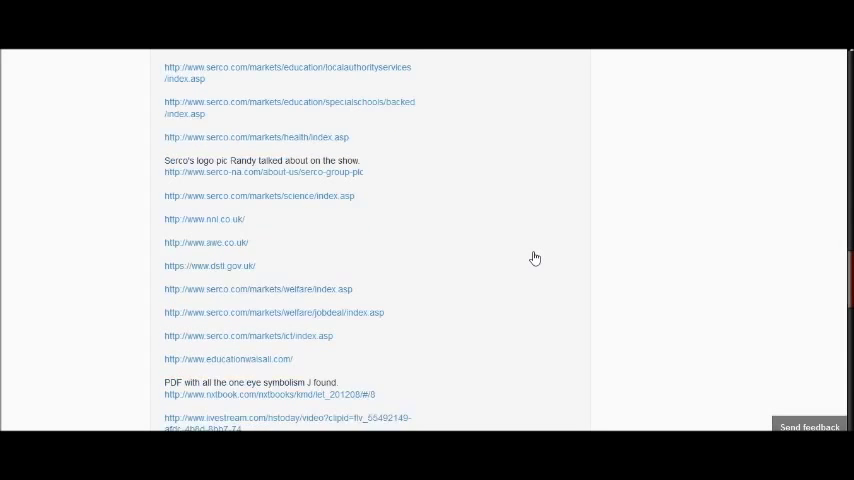
{"action": "scroll", "coordinate": [535, 258], "scroll_direction": "down", "scroll_amount": 1}
{"action": "scroll", "coordinate": [535, 258], "scroll_direction": "down", "scroll_amount": 1}
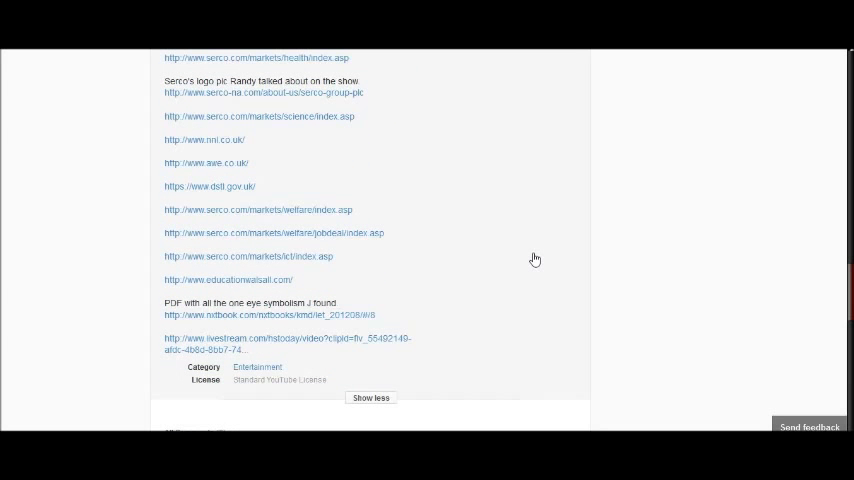
{"action": "scroll", "coordinate": [535, 258], "scroll_direction": "up", "scroll_amount": 2}
{"action": "scroll", "coordinate": [535, 258], "scroll_direction": "up", "scroll_amount": 2}
{"action": "scroll", "coordinate": [535, 258], "scroll_direction": "up", "scroll_amount": 3}
{"action": "scroll", "coordinate": [535, 260], "scroll_direction": "up", "scroll_amount": 1}
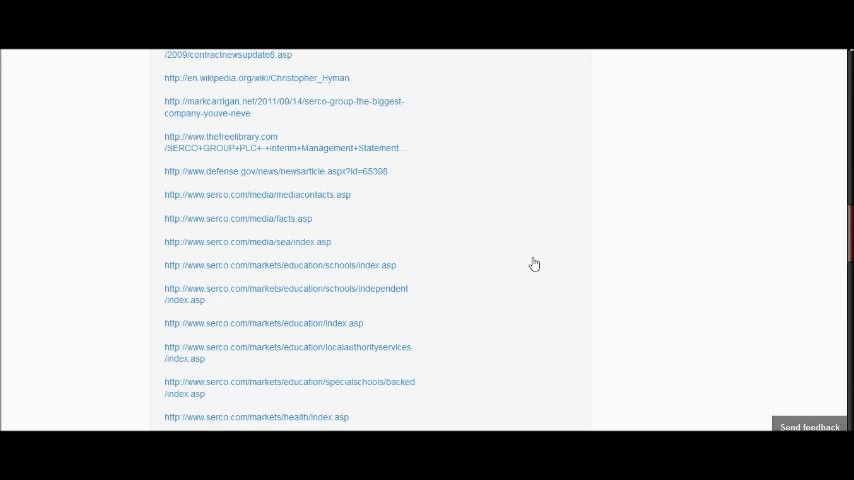
{"action": "scroll", "coordinate": [535, 264], "scroll_direction": "up", "scroll_amount": 1}
{"action": "scroll", "coordinate": [535, 264], "scroll_direction": "up", "scroll_amount": 1}
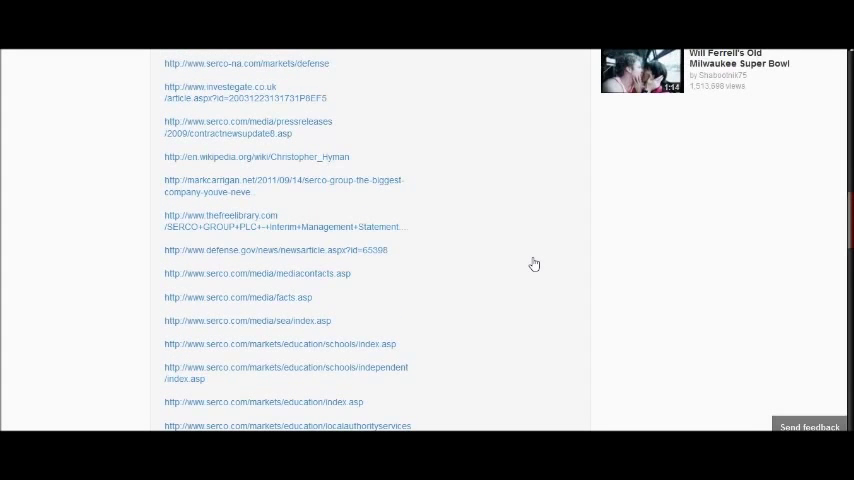
{"action": "scroll", "coordinate": [535, 264], "scroll_direction": "up", "scroll_amount": 1}
{"action": "scroll", "coordinate": [534, 263], "scroll_direction": "up", "scroll_amount": 1}
{"action": "scroll", "coordinate": [533, 262], "scroll_direction": "up", "scroll_amount": 3}
{"action": "scroll", "coordinate": [533, 262], "scroll_direction": "up", "scroll_amount": 2}
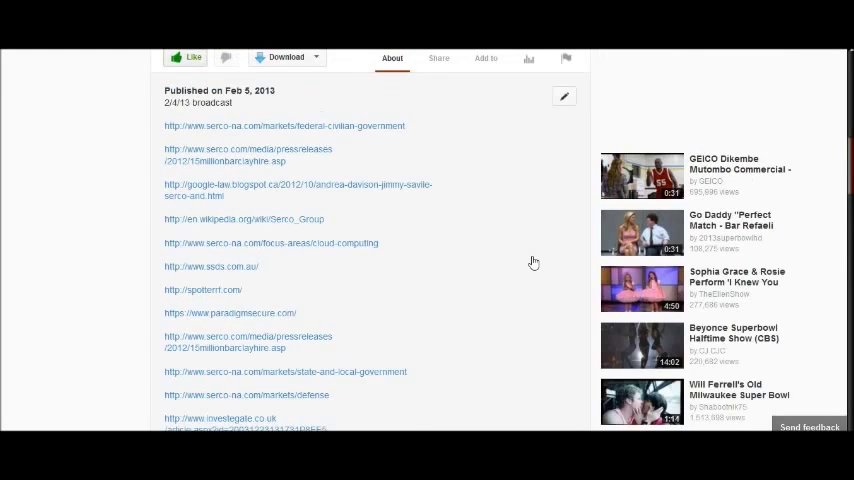
{"action": "scroll", "coordinate": [533, 262], "scroll_direction": "up", "scroll_amount": 5}
{"action": "scroll", "coordinate": [533, 262], "scroll_direction": "up", "scroll_amount": 1}
{"action": "scroll", "coordinate": [533, 262], "scroll_direction": "up", "scroll_amount": 3}
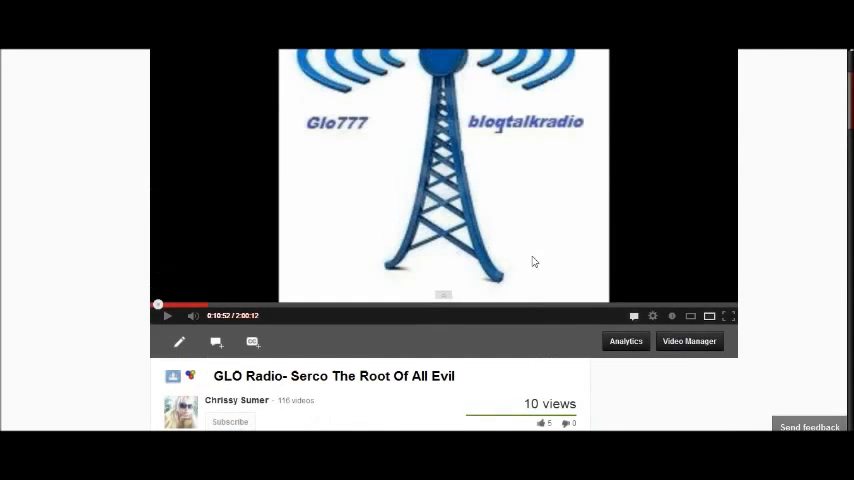
{"action": "scroll", "coordinate": [533, 262], "scroll_direction": "up", "scroll_amount": 3}
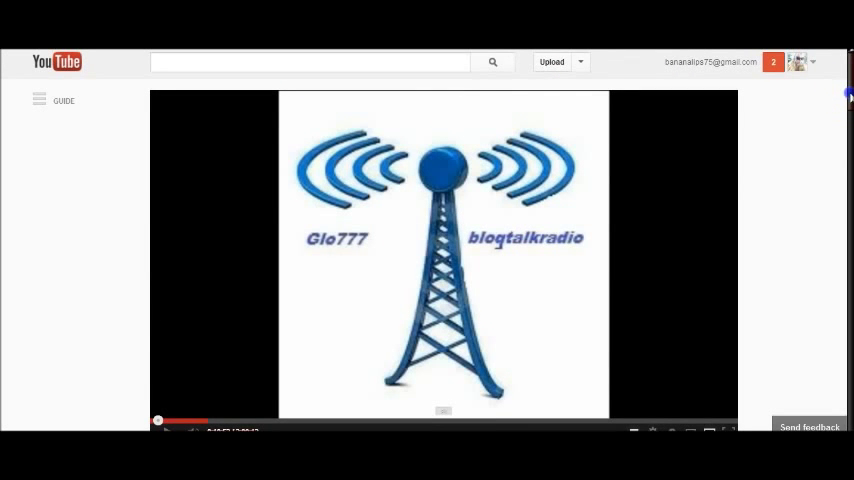
{"action": "left_click_drag", "start_coordinate": [849, 95], "coordinate": [849, 101]}
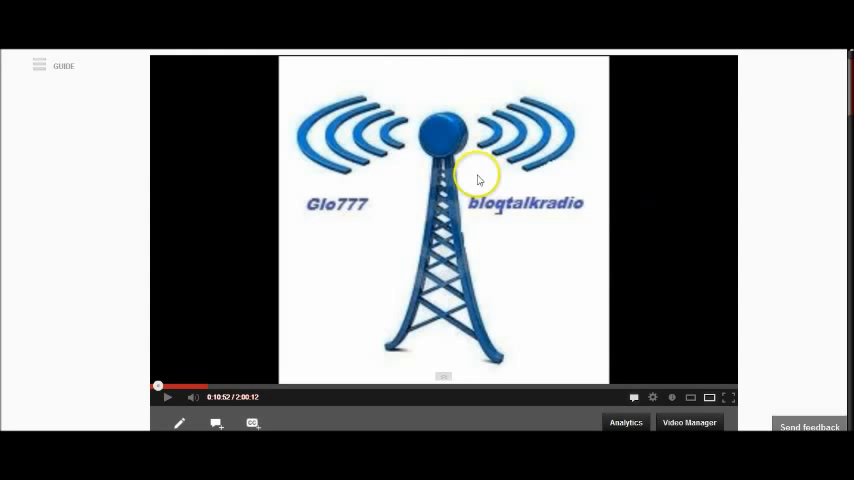
{"action": "scroll", "coordinate": [812, 212], "scroll_direction": "down", "scroll_amount": 3}
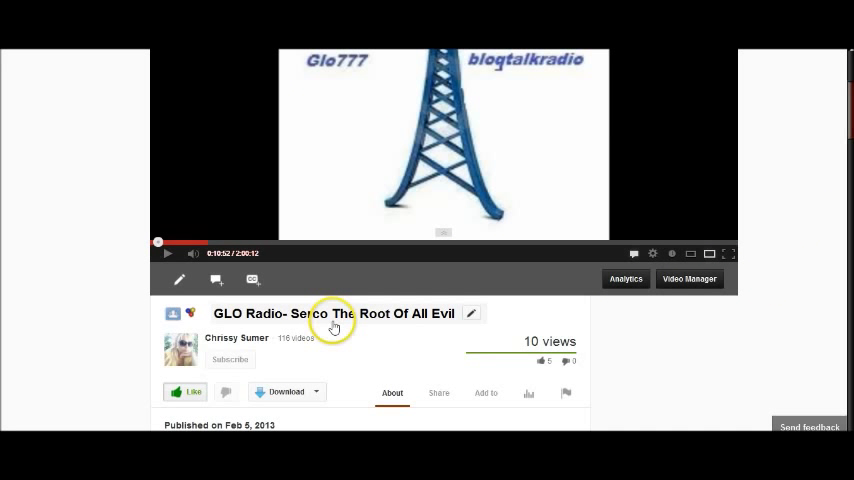
{"action": "mouse_move", "coordinate": [610, 242]}
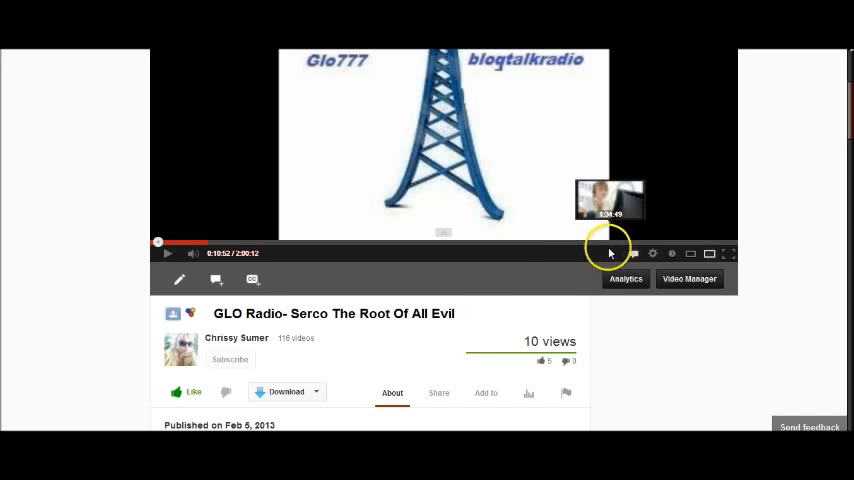
{"action": "scroll", "coordinate": [528, 280], "scroll_direction": "down", "scroll_amount": 1}
{"action": "scroll", "coordinate": [528, 280], "scroll_direction": "down", "scroll_amount": 1}
{"action": "scroll", "coordinate": [528, 280], "scroll_direction": "down", "scroll_amount": 2}
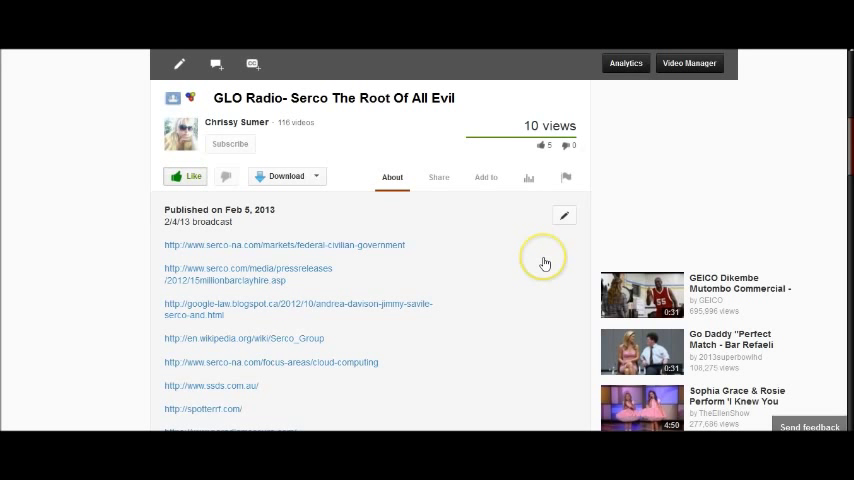
{"action": "scroll", "coordinate": [544, 263], "scroll_direction": "up", "scroll_amount": 1}
{"action": "scroll", "coordinate": [544, 263], "scroll_direction": "up", "scroll_amount": 3}
{"action": "scroll", "coordinate": [544, 263], "scroll_direction": "up", "scroll_amount": 1}
{"action": "scroll", "coordinate": [544, 263], "scroll_direction": "up", "scroll_amount": 1}
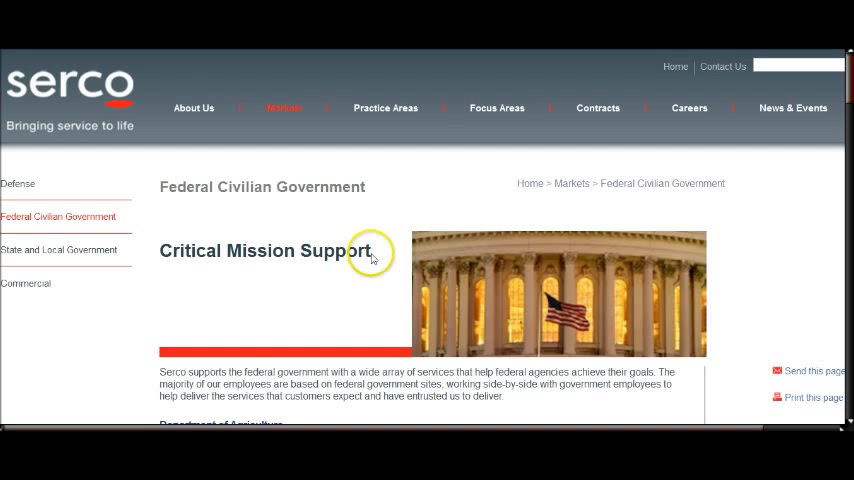
{"action": "left_click_drag", "start_coordinate": [368, 248], "coordinate": [165, 250]}
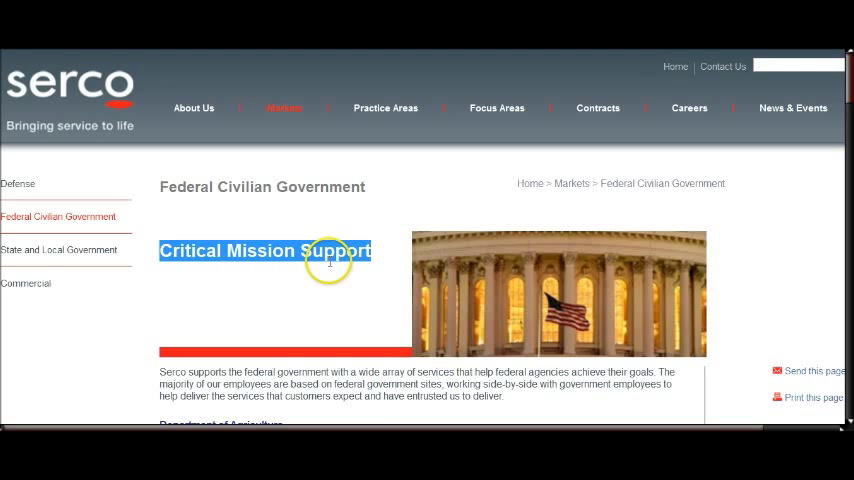
{"action": "left_click", "coordinate": [393, 262]}
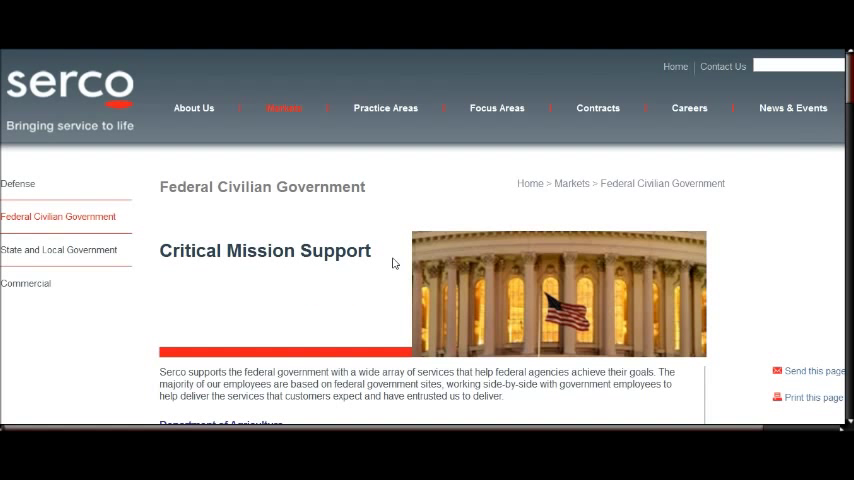